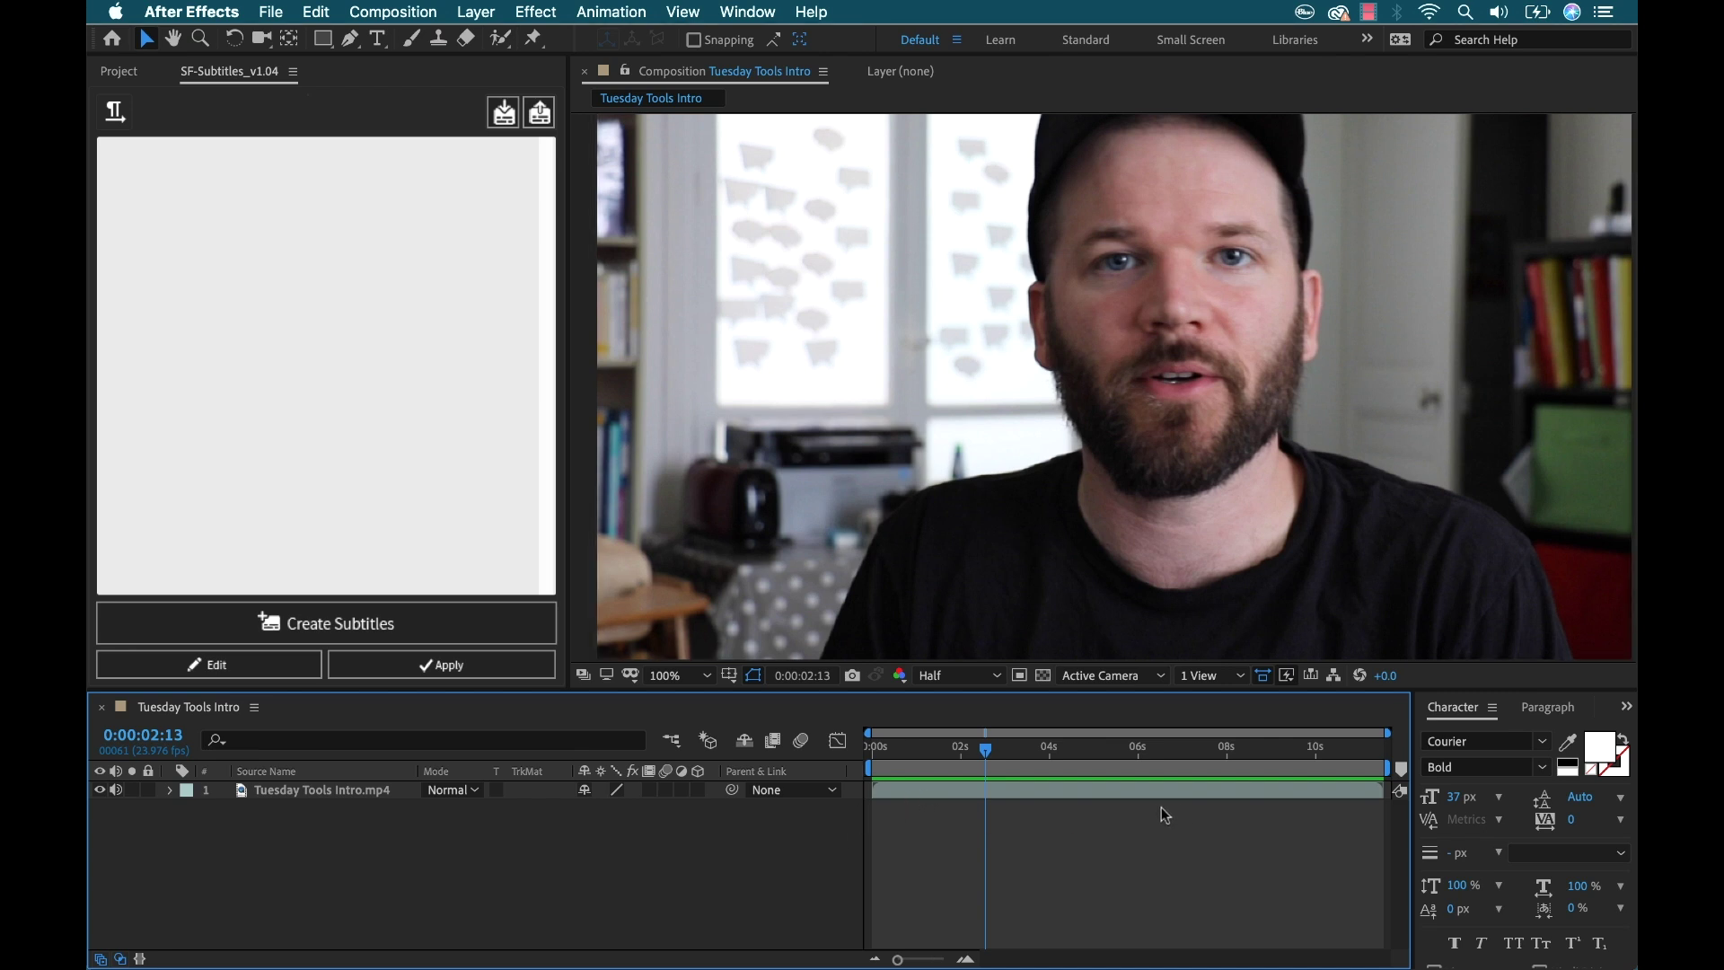
Play the talking-head clip from 0s, then copy the whole script paragraph from Google Docs
{"action": "left_click_drag", "start_coordinate": [986, 751], "coordinate": [871, 751]}
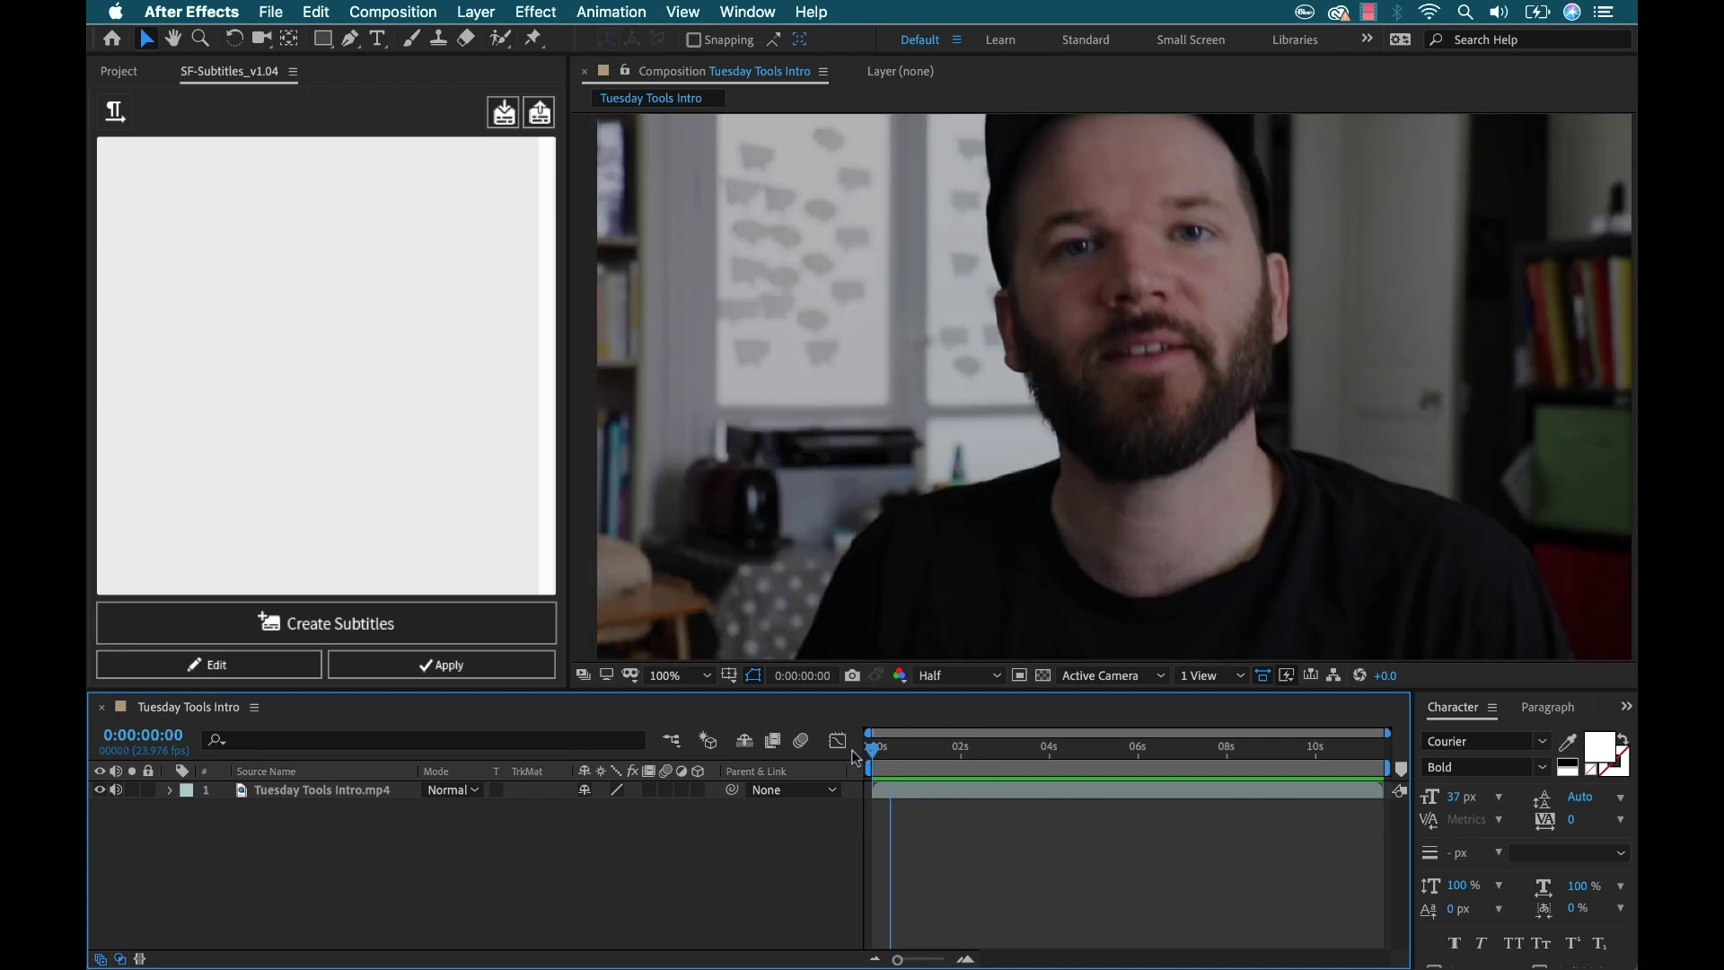
{"action": "key", "text": "space"}
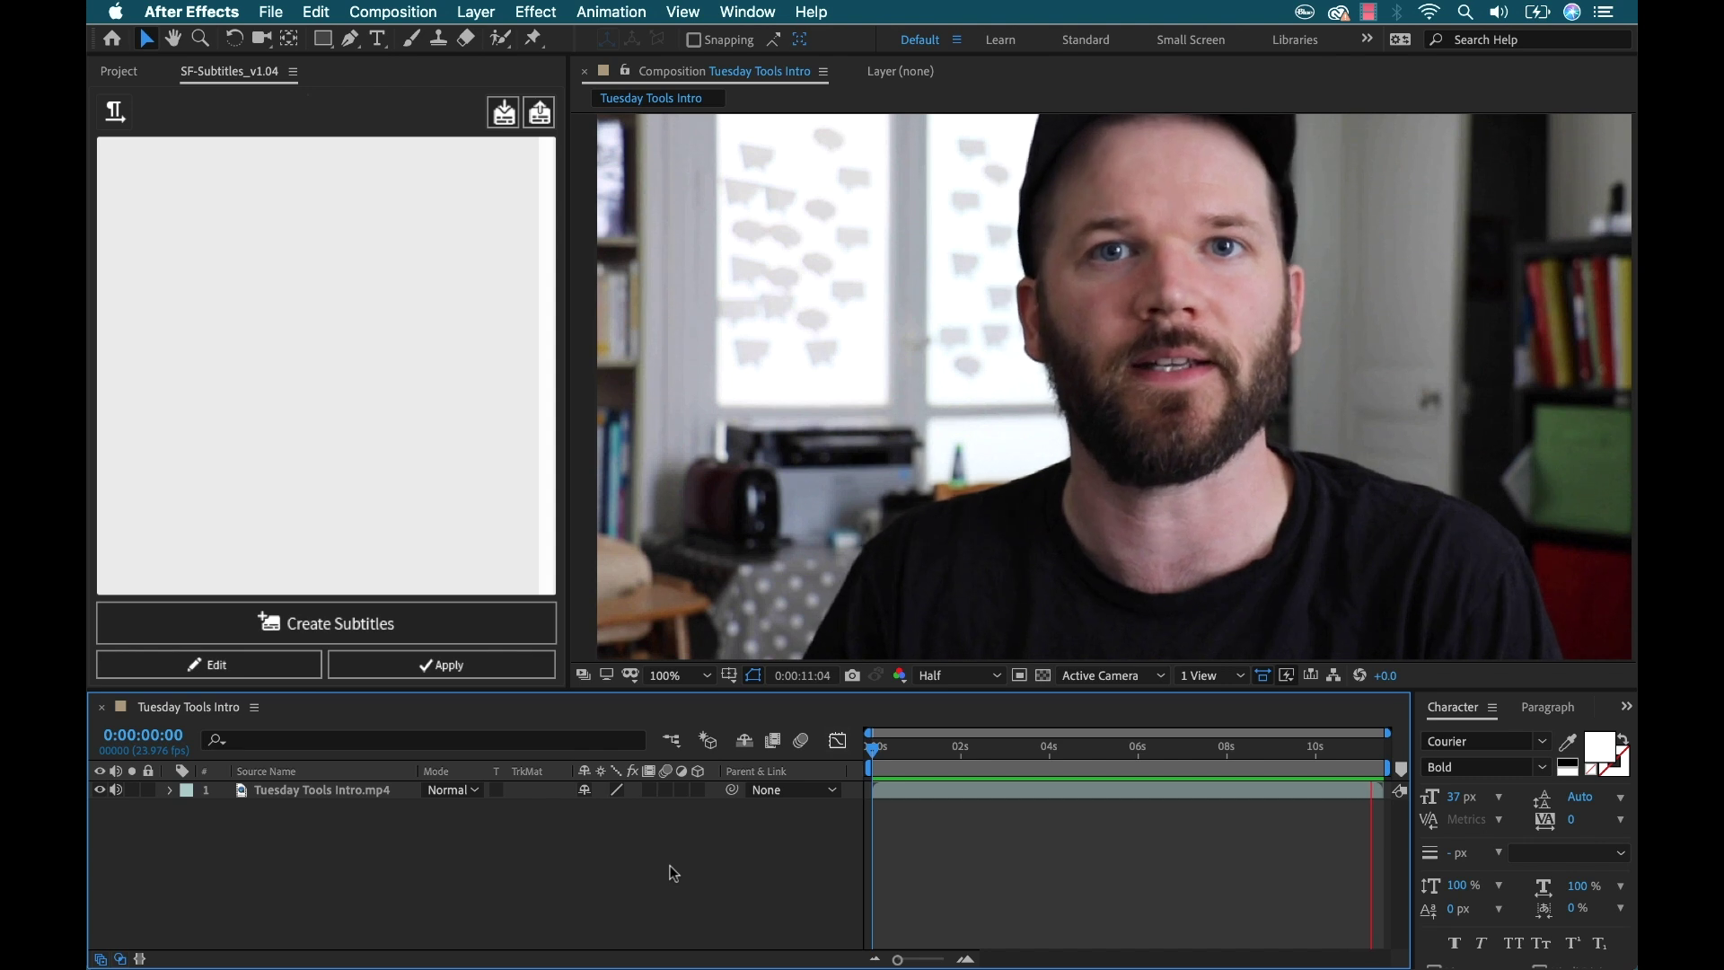
{"action": "key", "text": "super+Tab"}
{"action": "key", "text": "super+Tab"}
{"action": "key", "text": "super+Tab"}
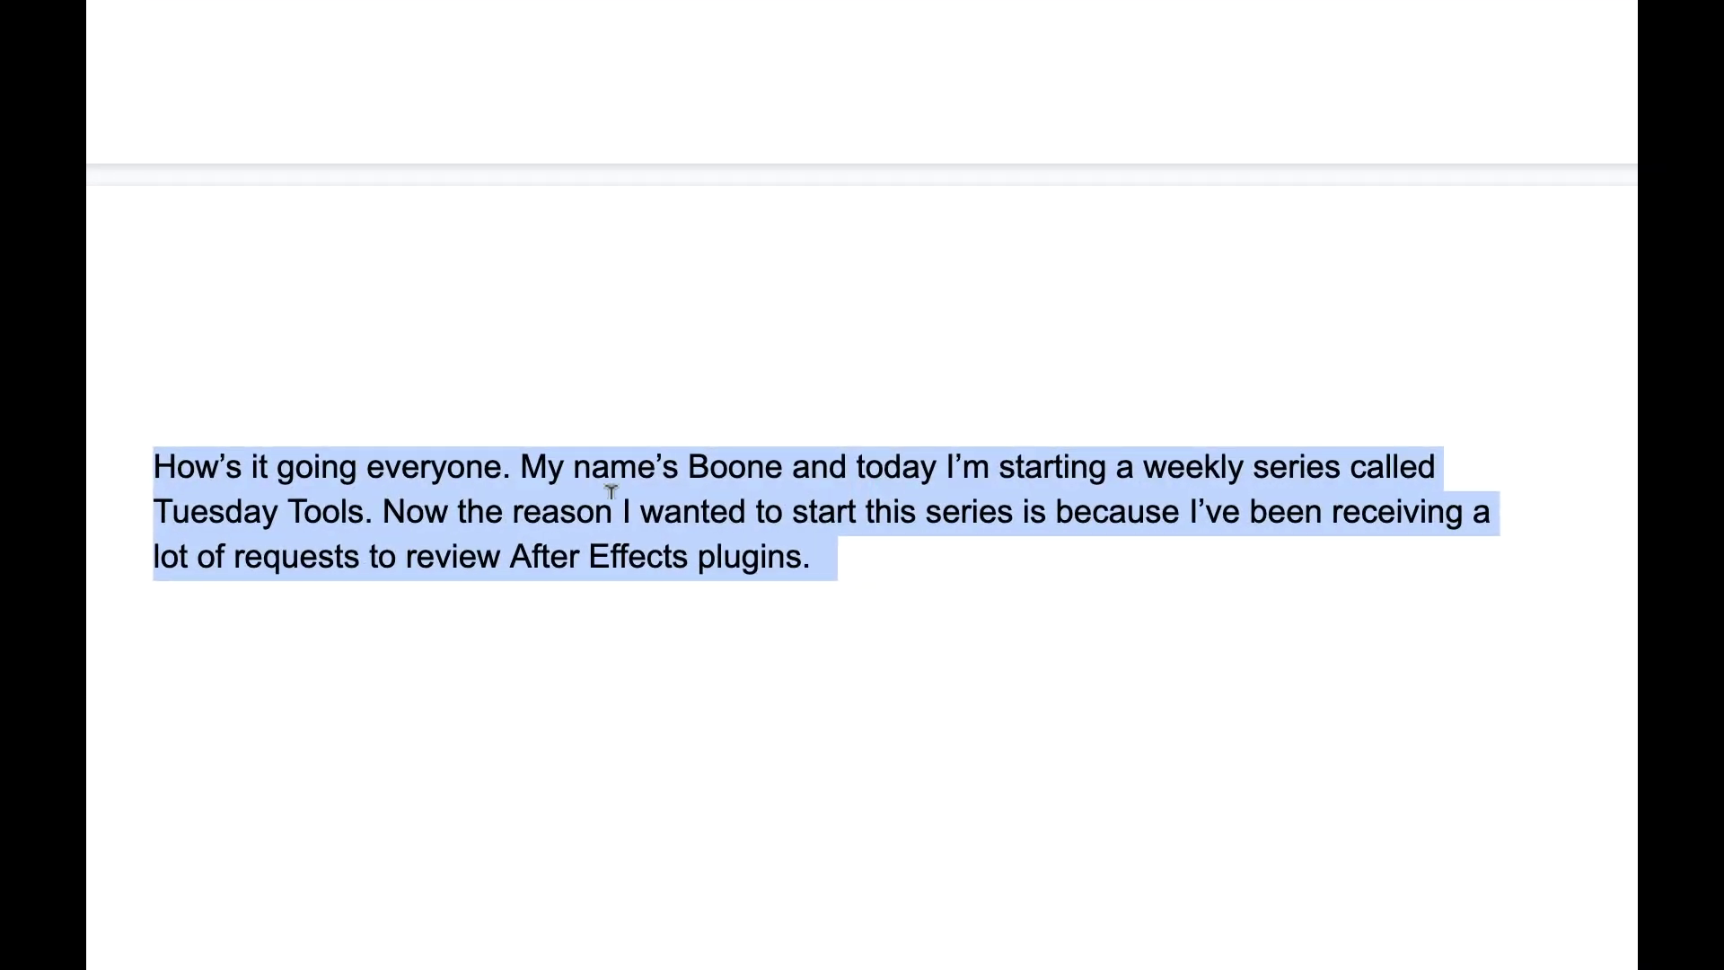
{"action": "triple_click", "coordinate": [612, 491]}
{"action": "key", "text": "super+c"}
{"action": "key", "text": "super+Tab"}
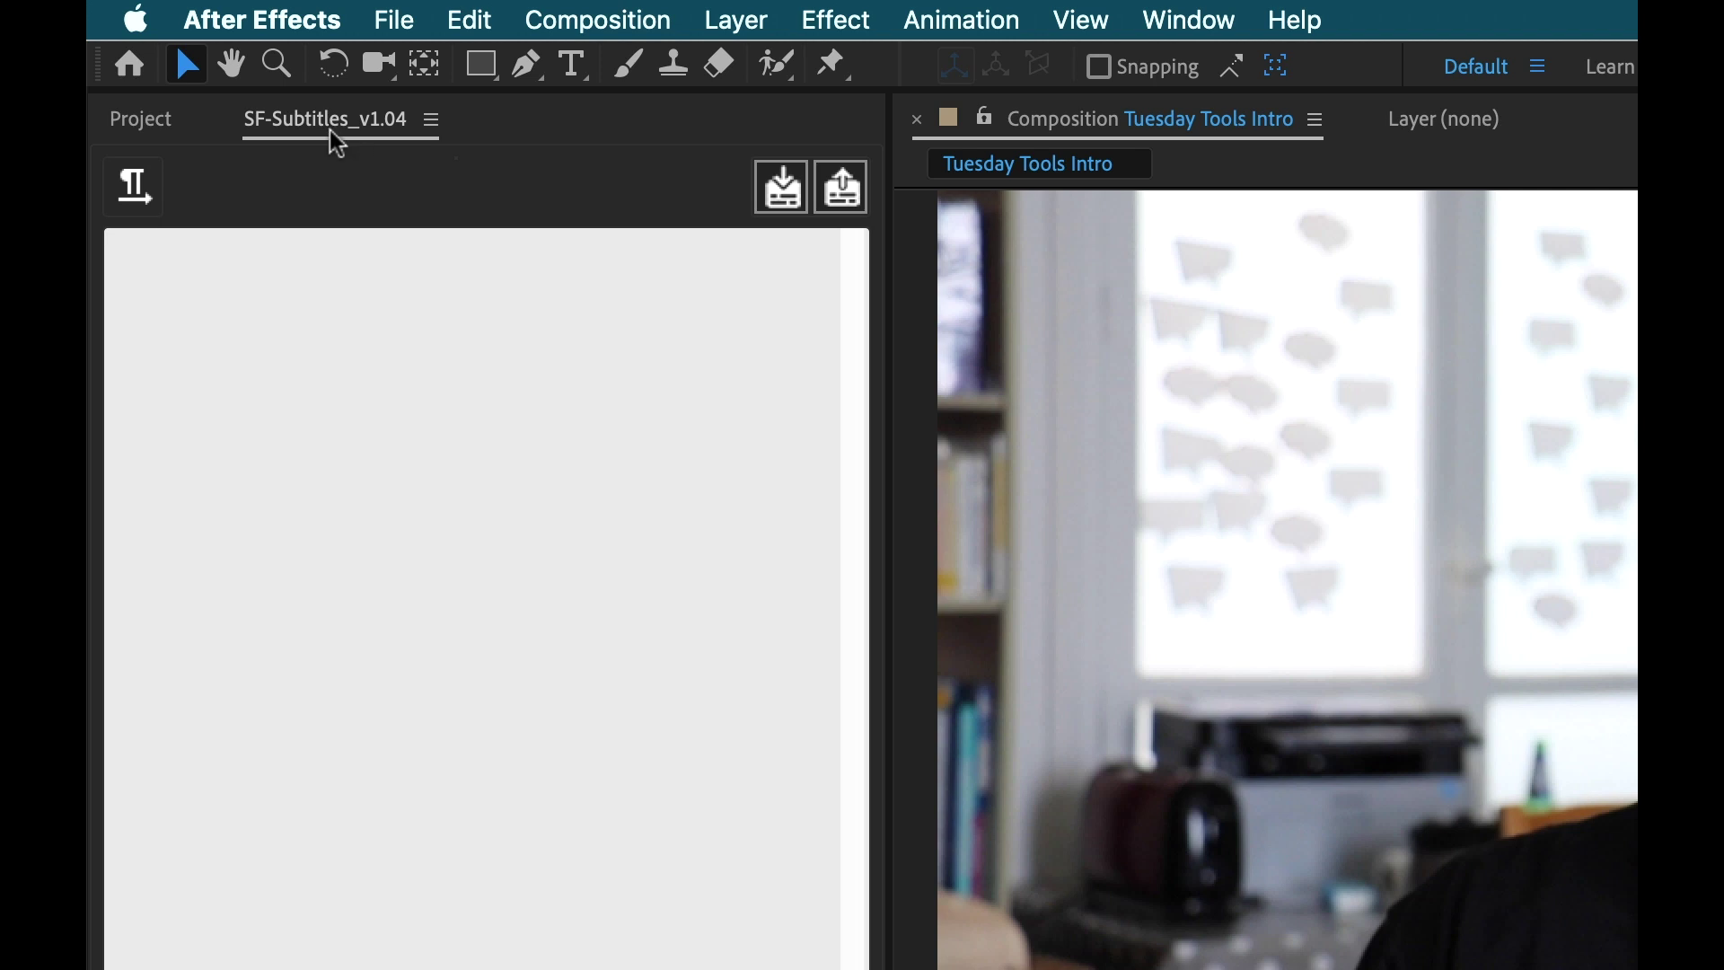
Paste the copied Tuesday Tools script paragraph into the SF-Subtitles text box
{"action": "left_click", "coordinate": [515, 449]}
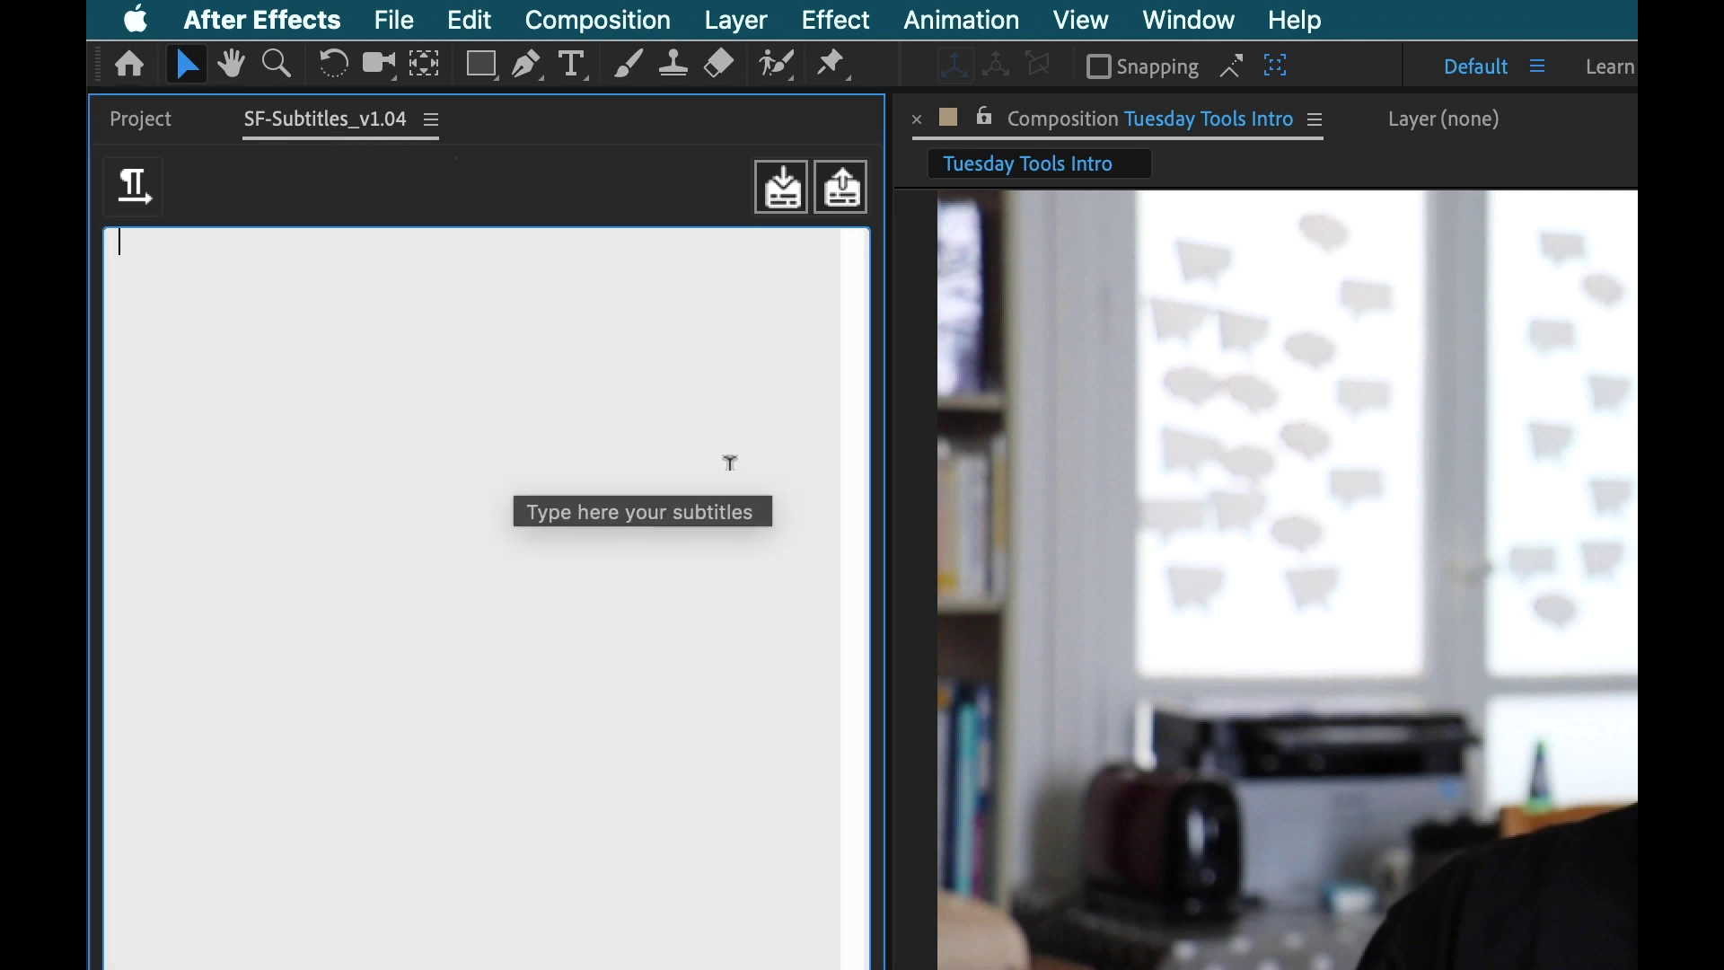
{"action": "key", "text": "super+v"}
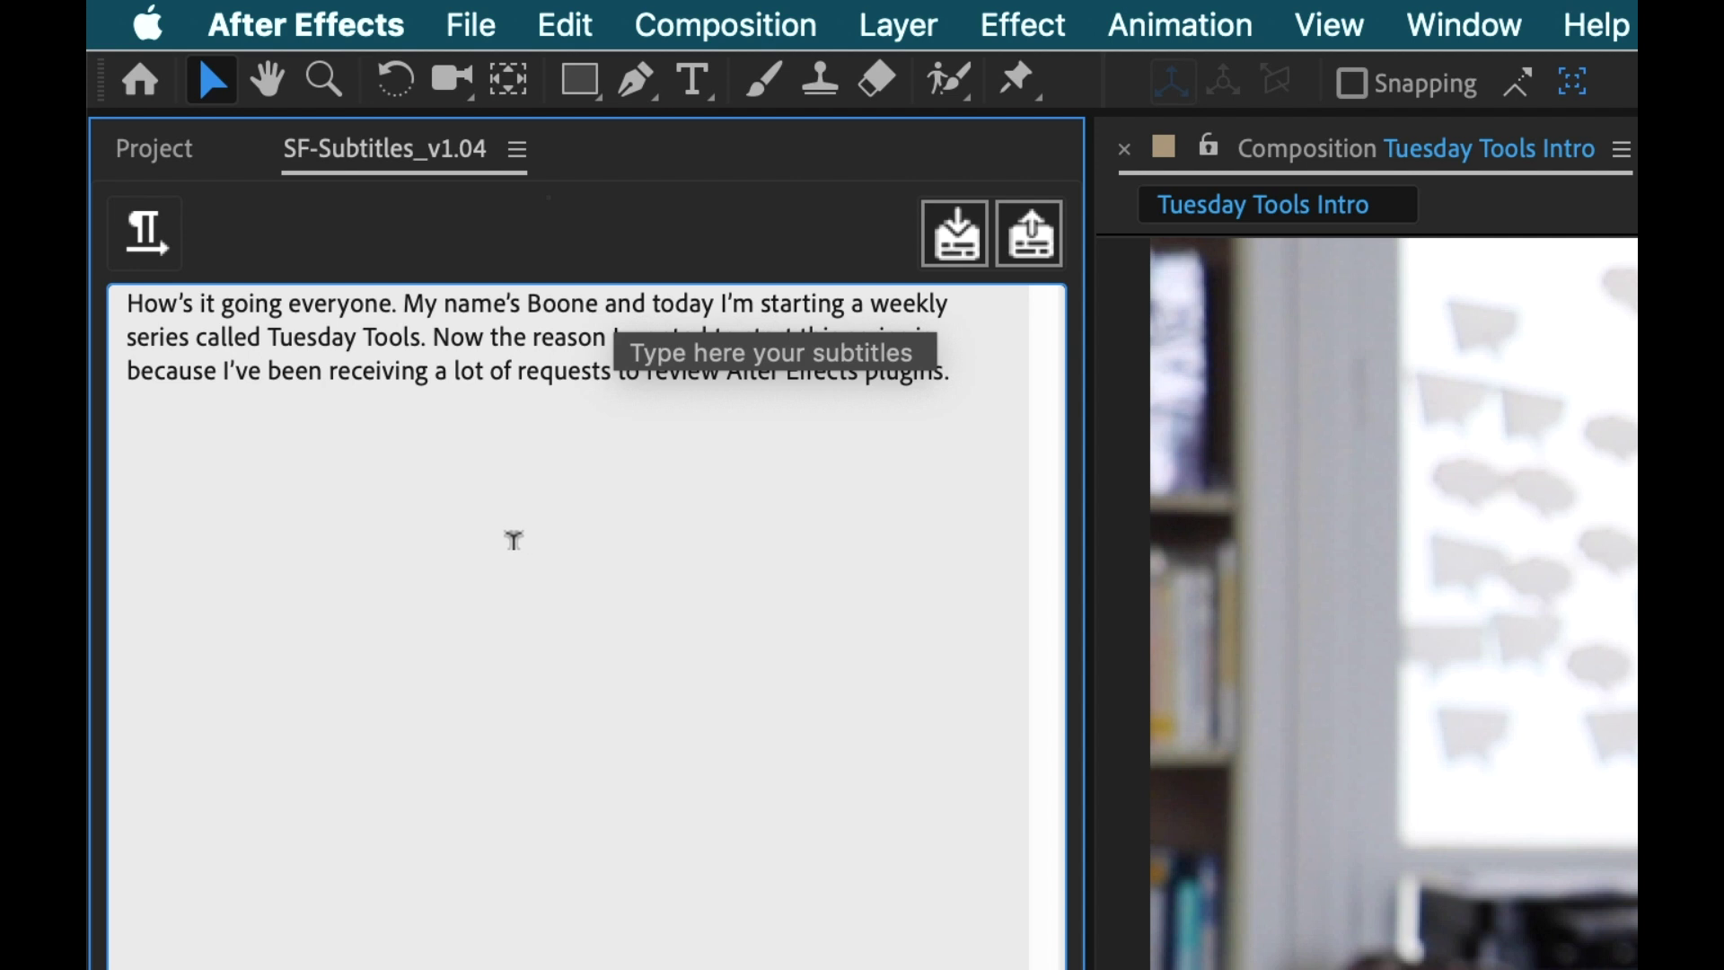
Break the script into one sentence per line, starting with 'How's it going everyone.'
{"action": "left_click", "coordinate": [406, 301]}
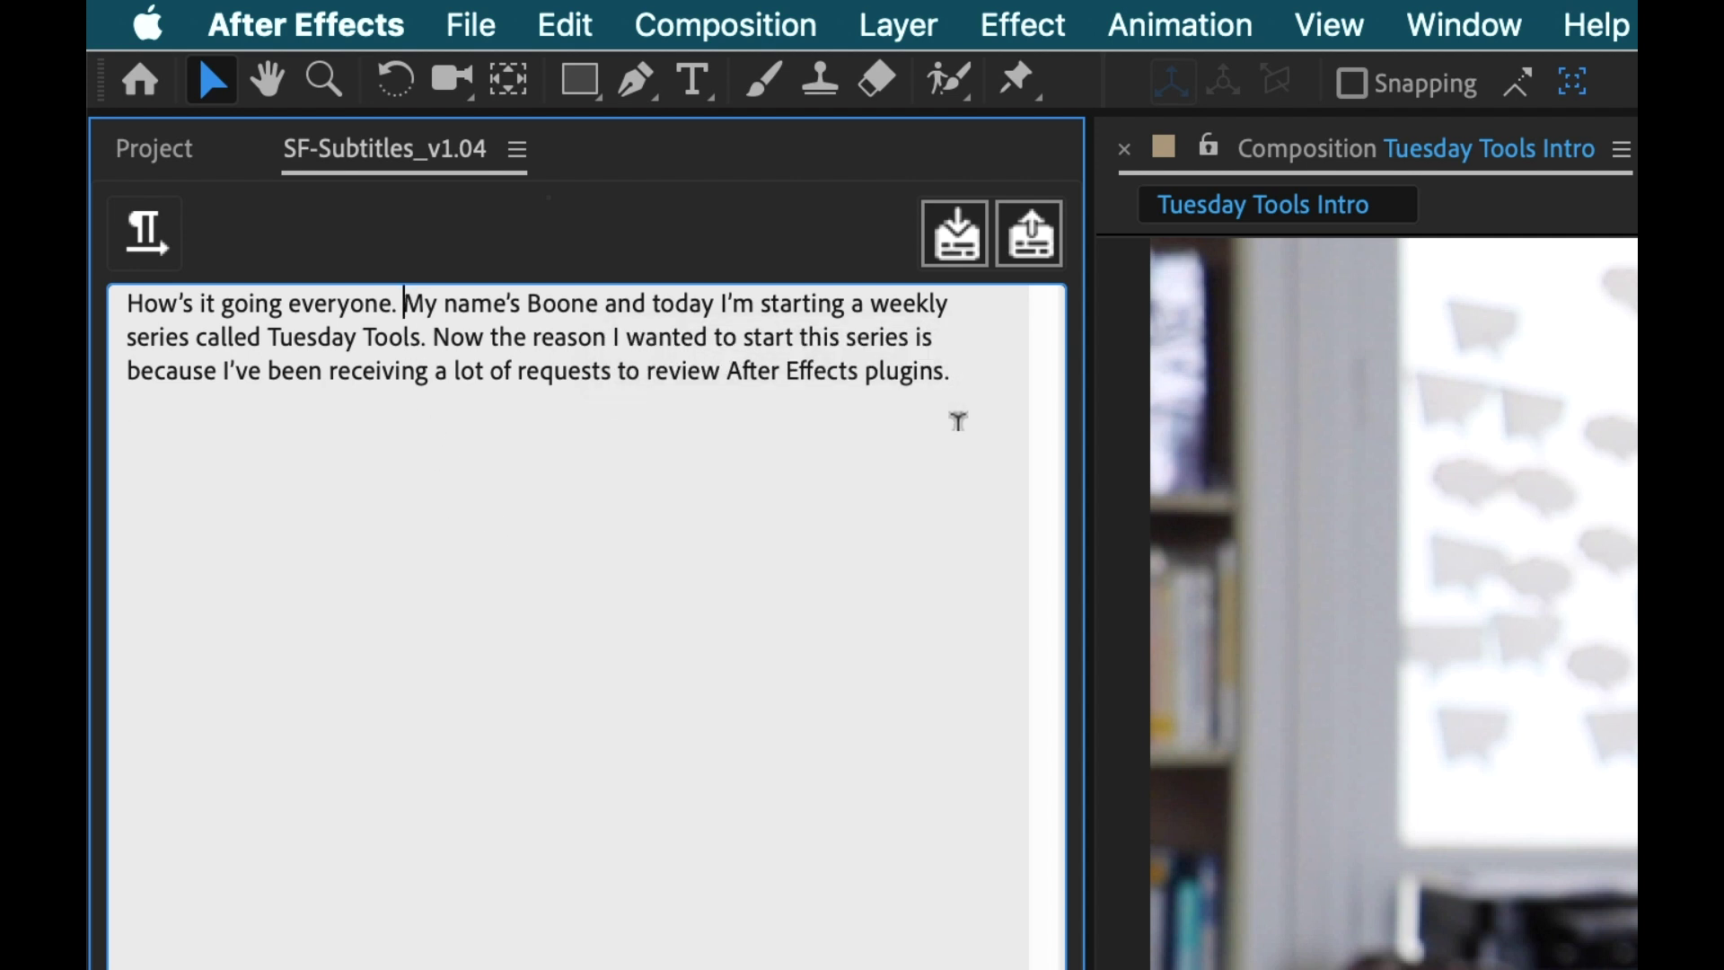
{"action": "key", "text": "Return"}
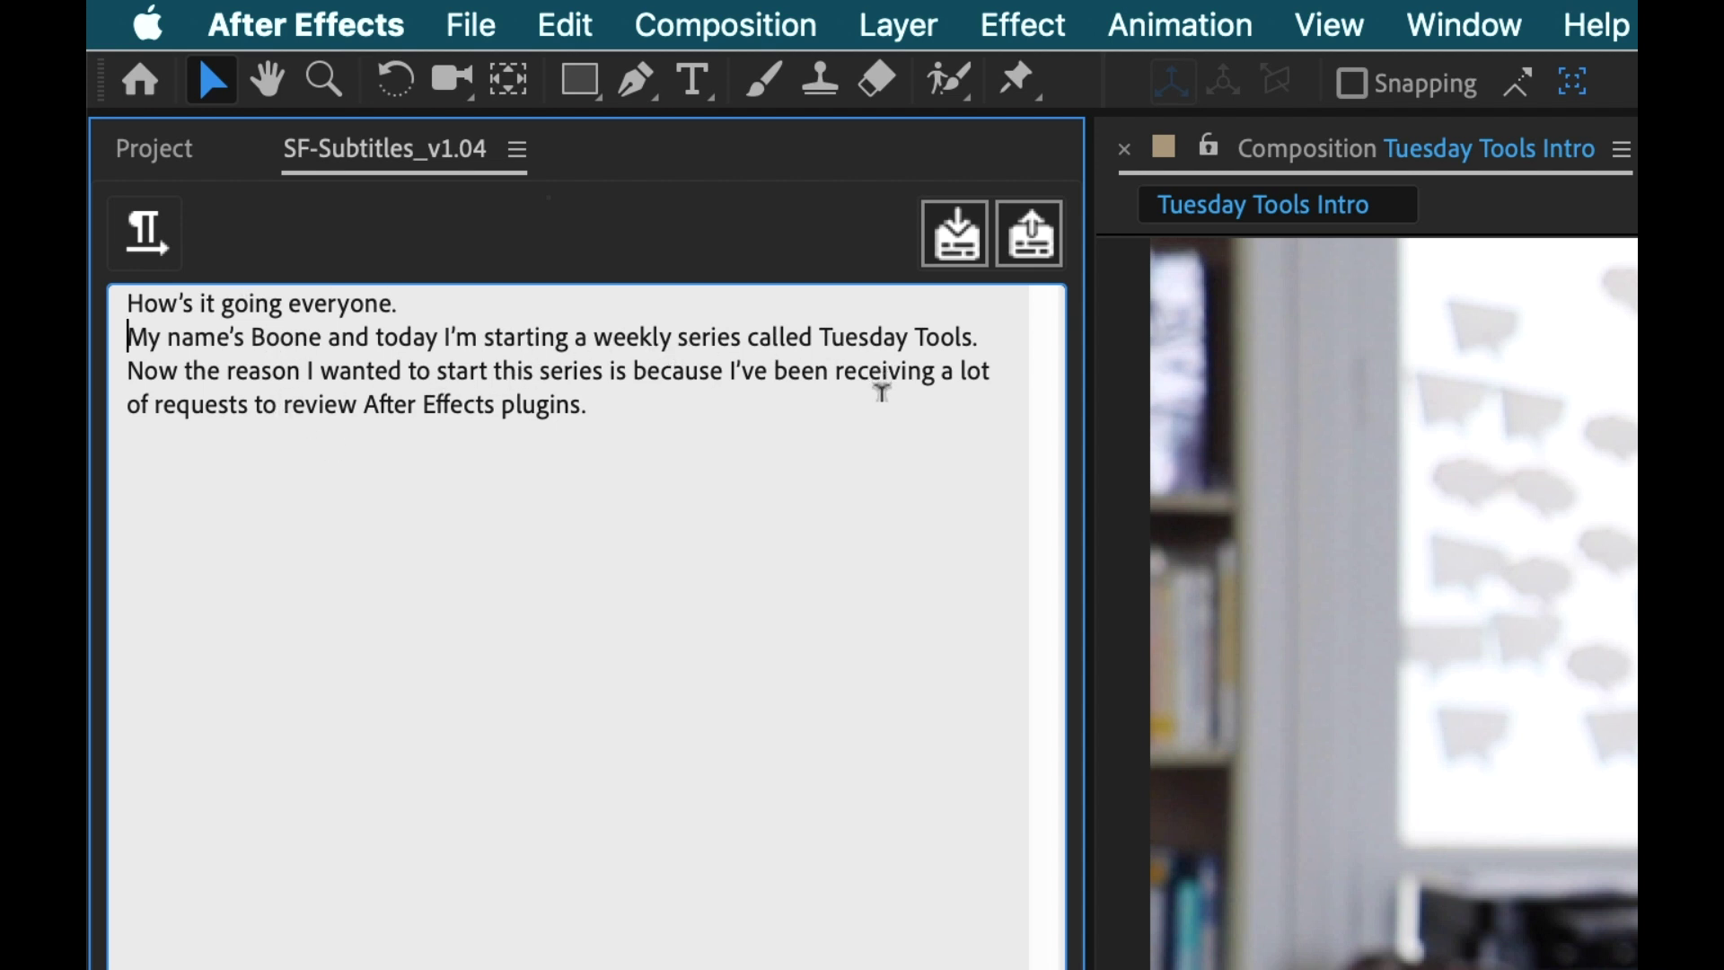
{"action": "left_click", "coordinate": [130, 361]}
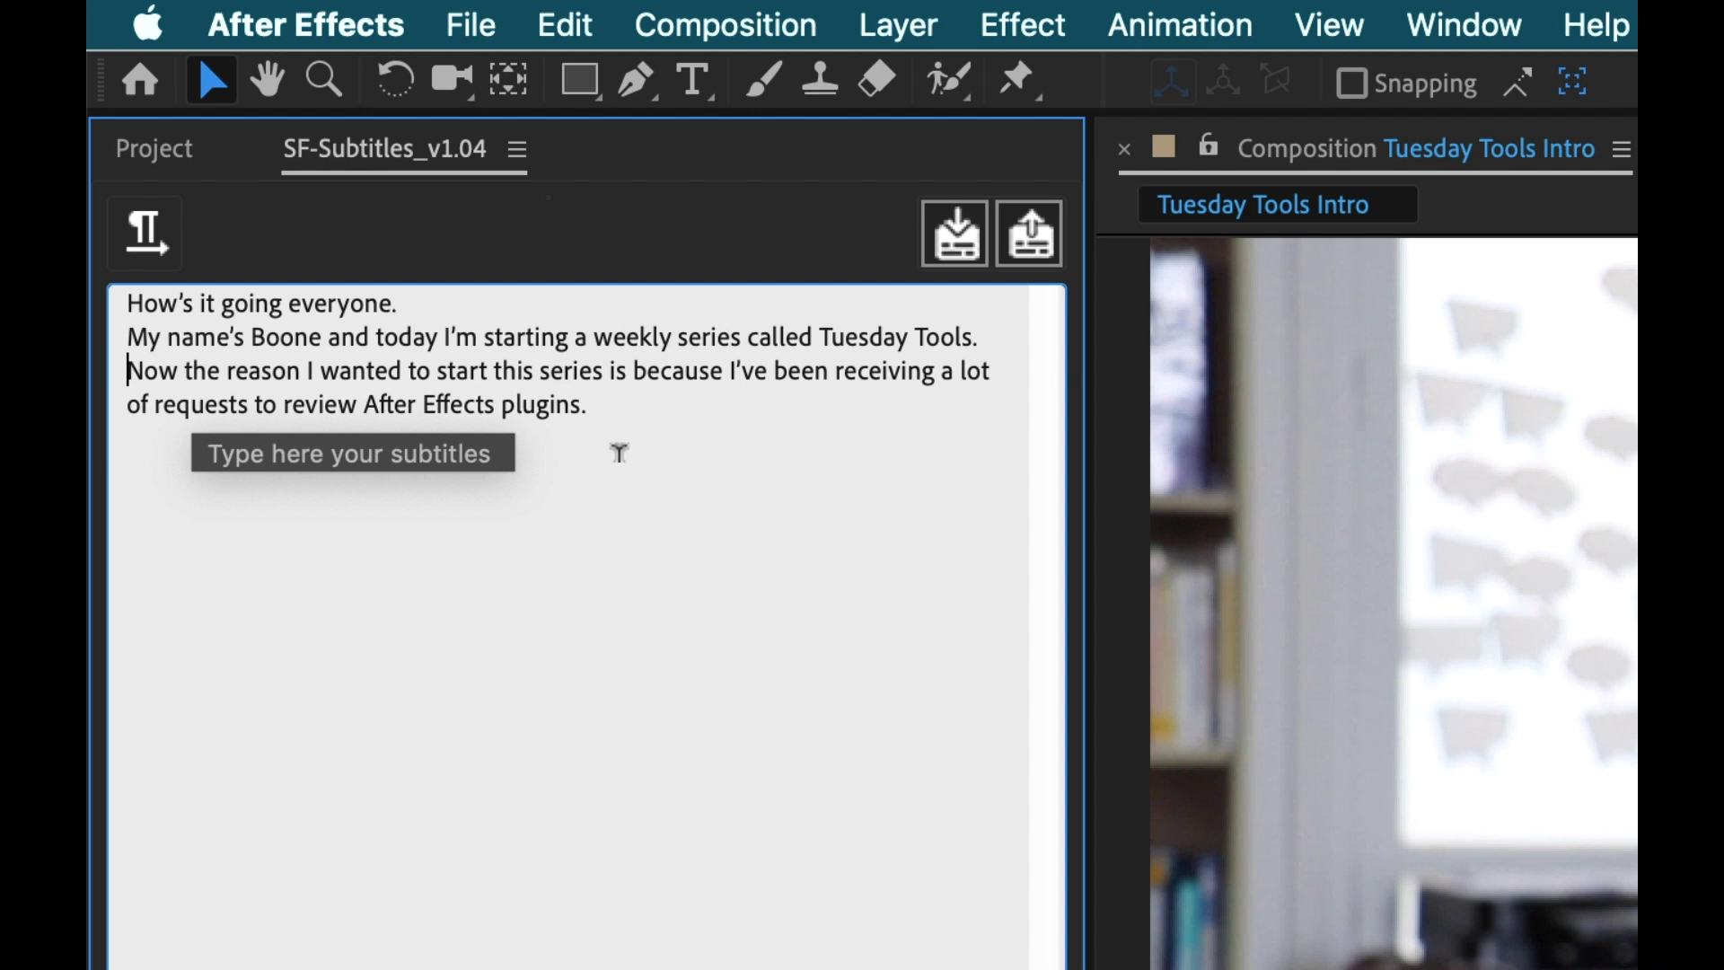
{"action": "left_click", "coordinate": [124, 395]}
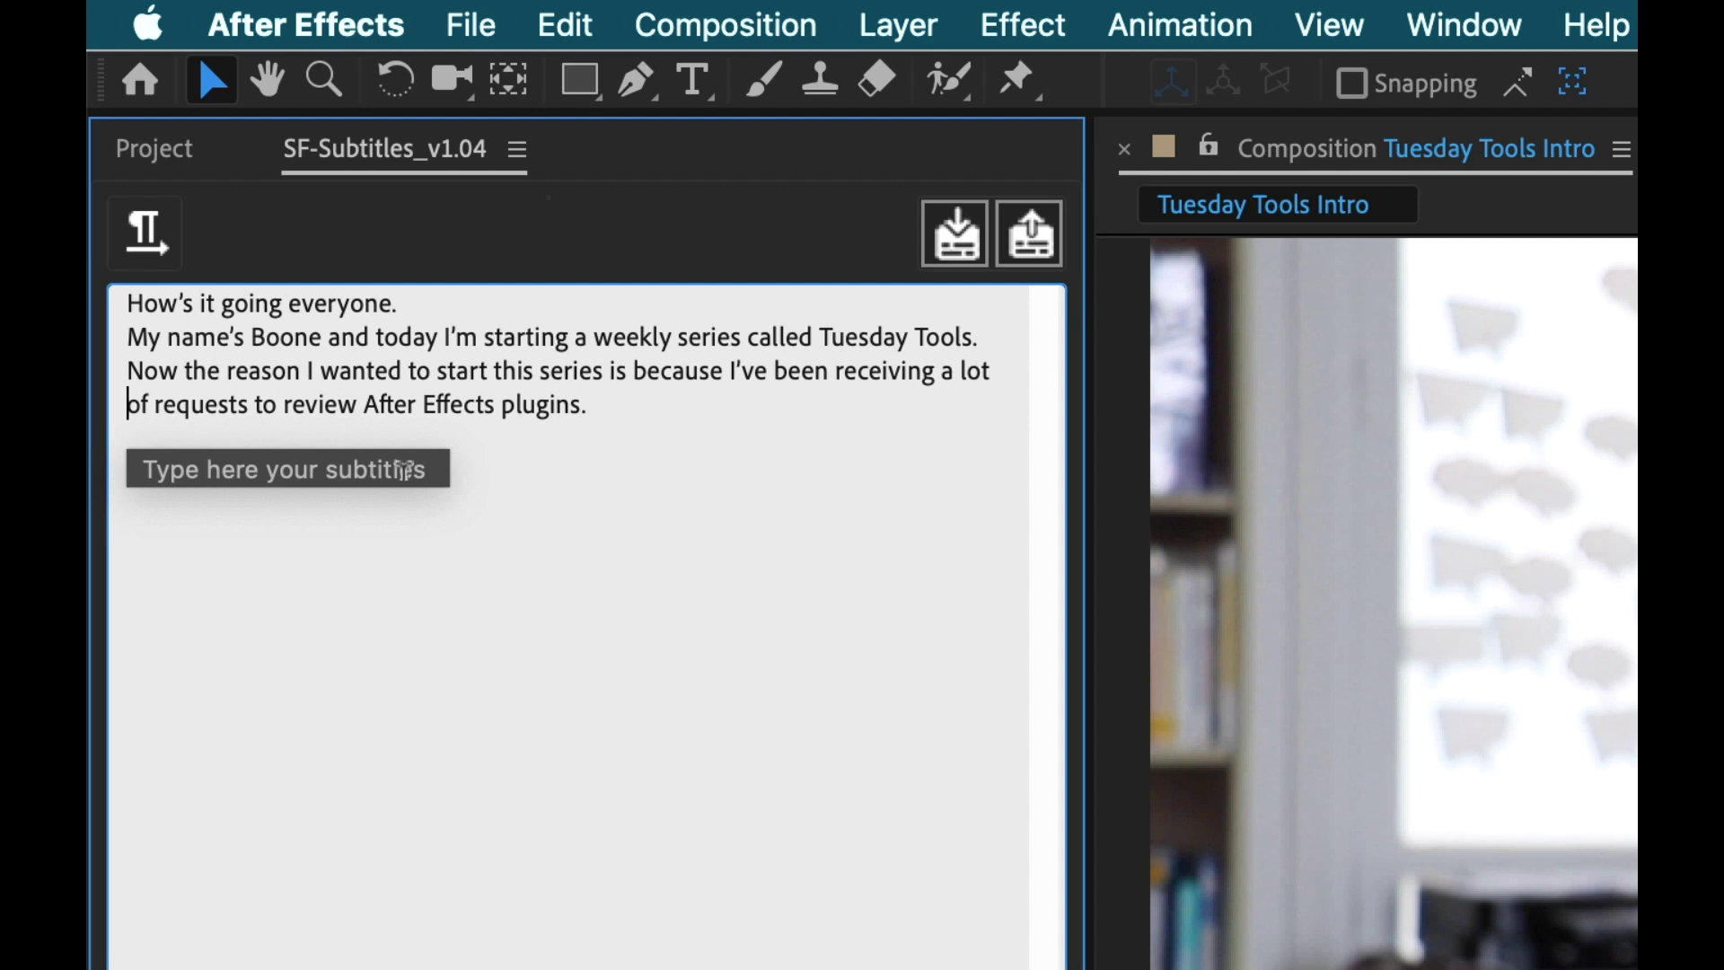
{"action": "left_click", "coordinate": [556, 404]}
{"action": "left_click", "coordinate": [550, 373]}
{"action": "left_click", "coordinate": [617, 404]}
{"action": "key", "text": "Return"}
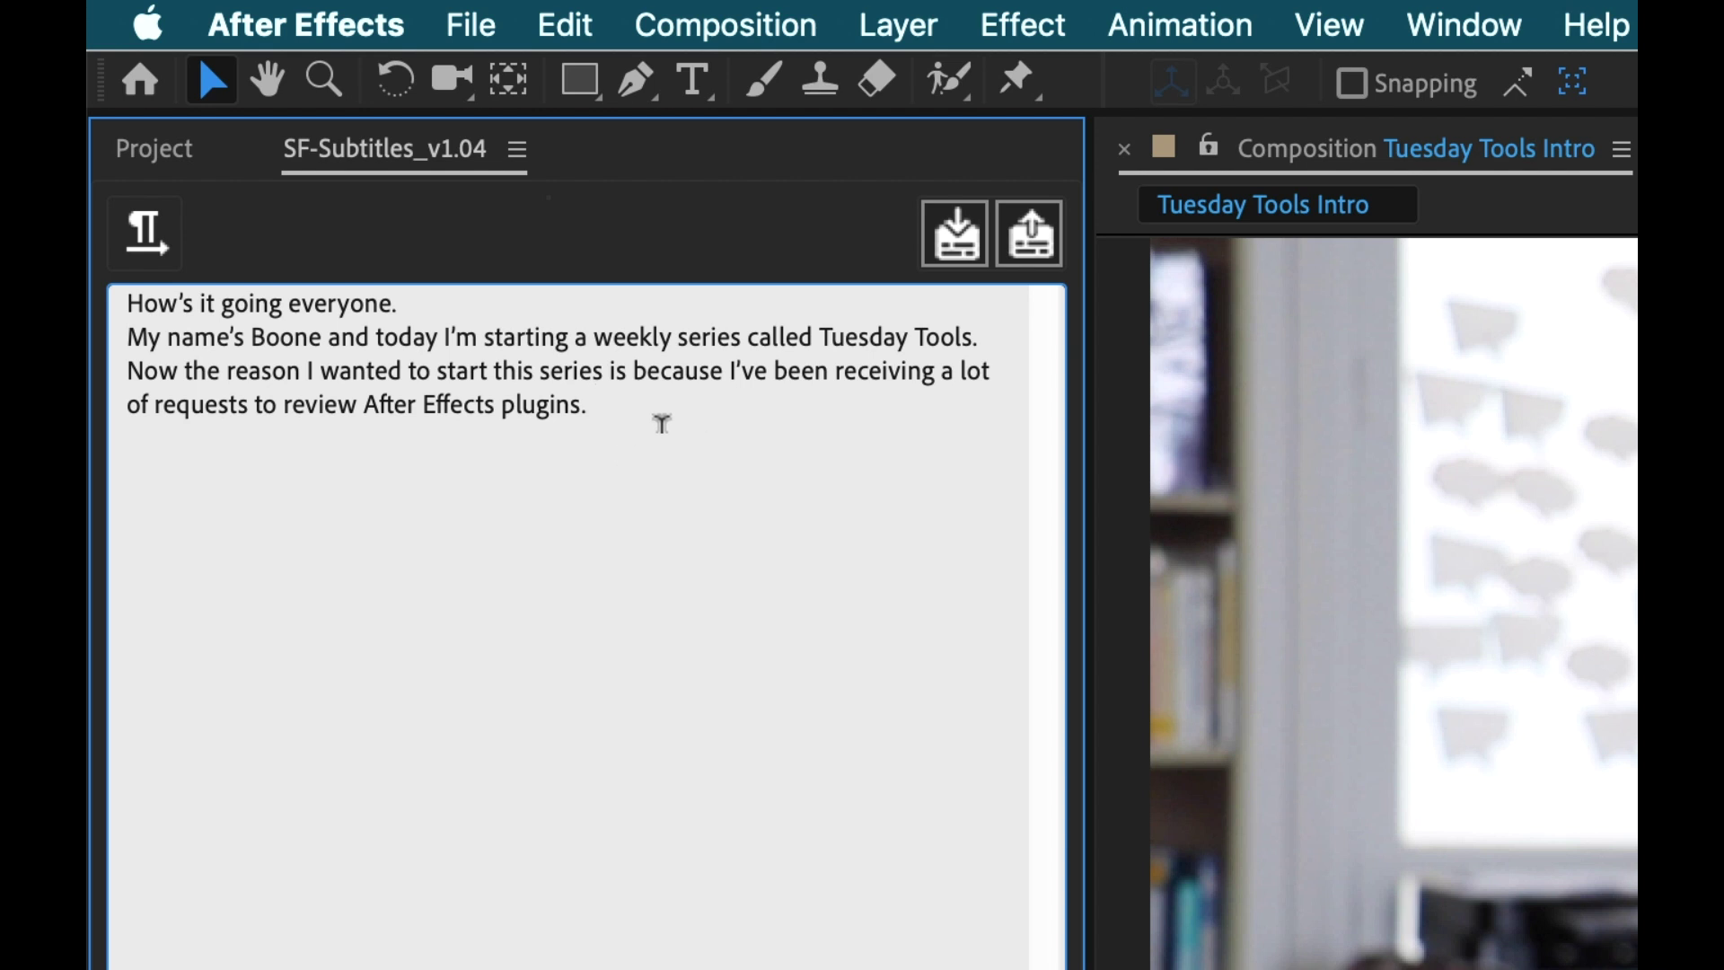
{"action": "left_click", "coordinate": [424, 303]}
{"action": "key", "text": "Return"}
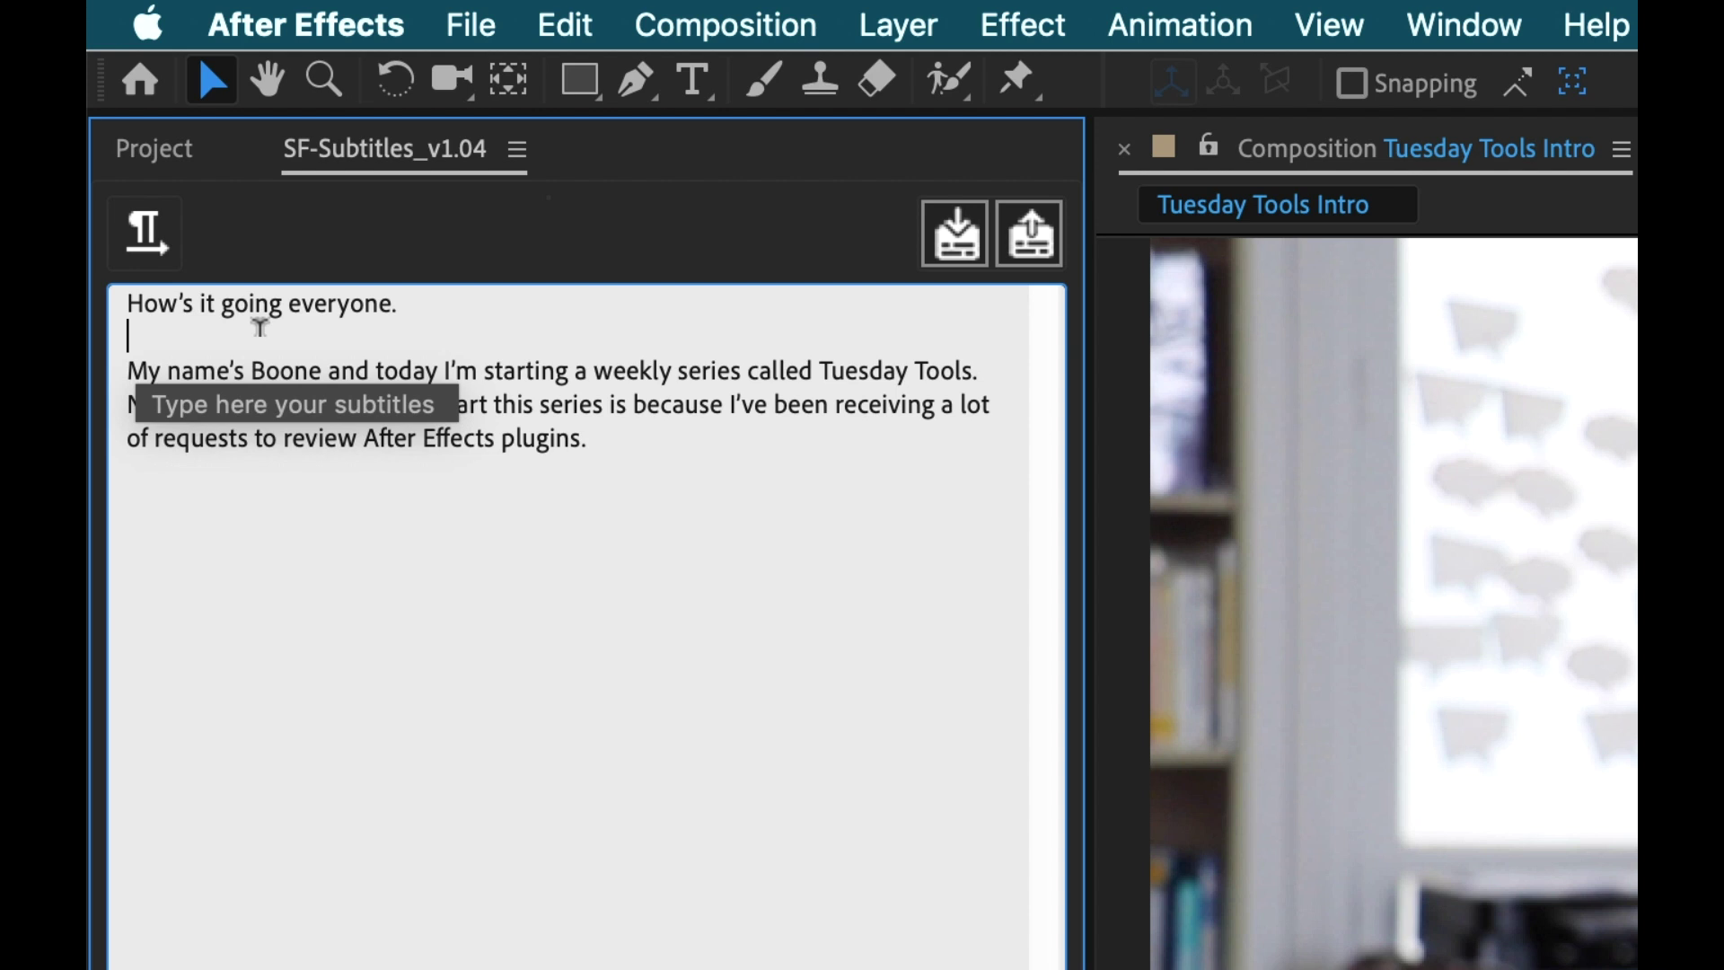
{"action": "key", "text": "BackSpace"}
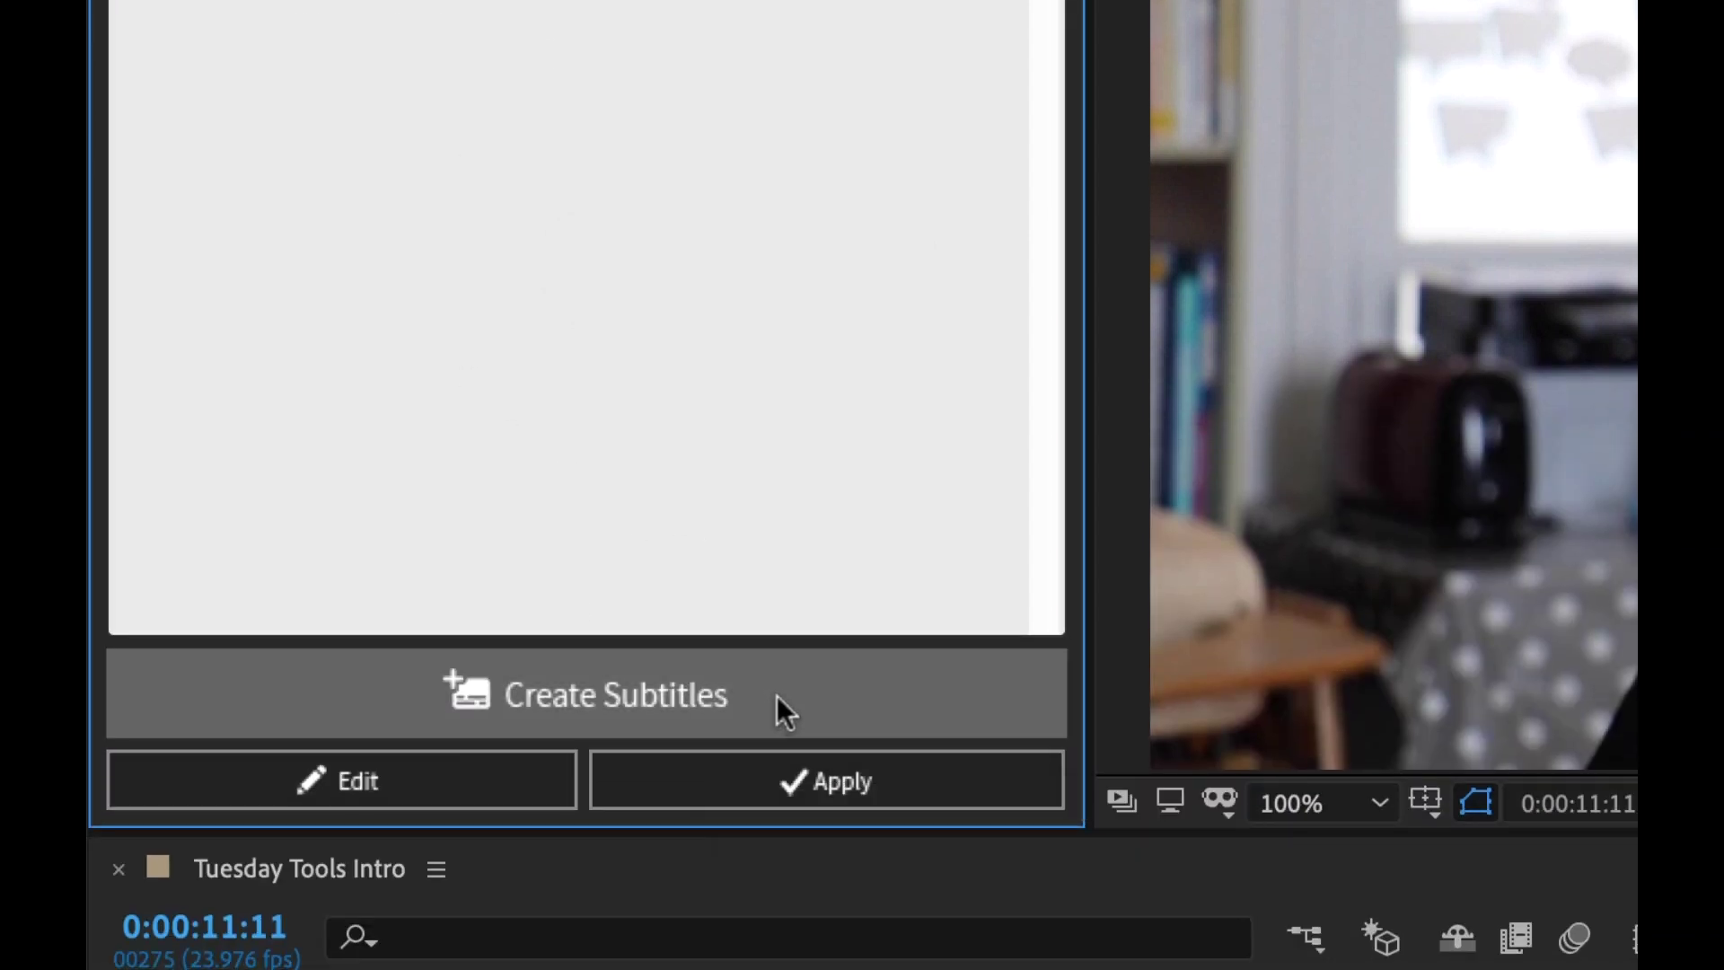
Create the subtitle layer from the script lines and reveal its Source Text keyframes
{"action": "left_click", "coordinate": [778, 697]}
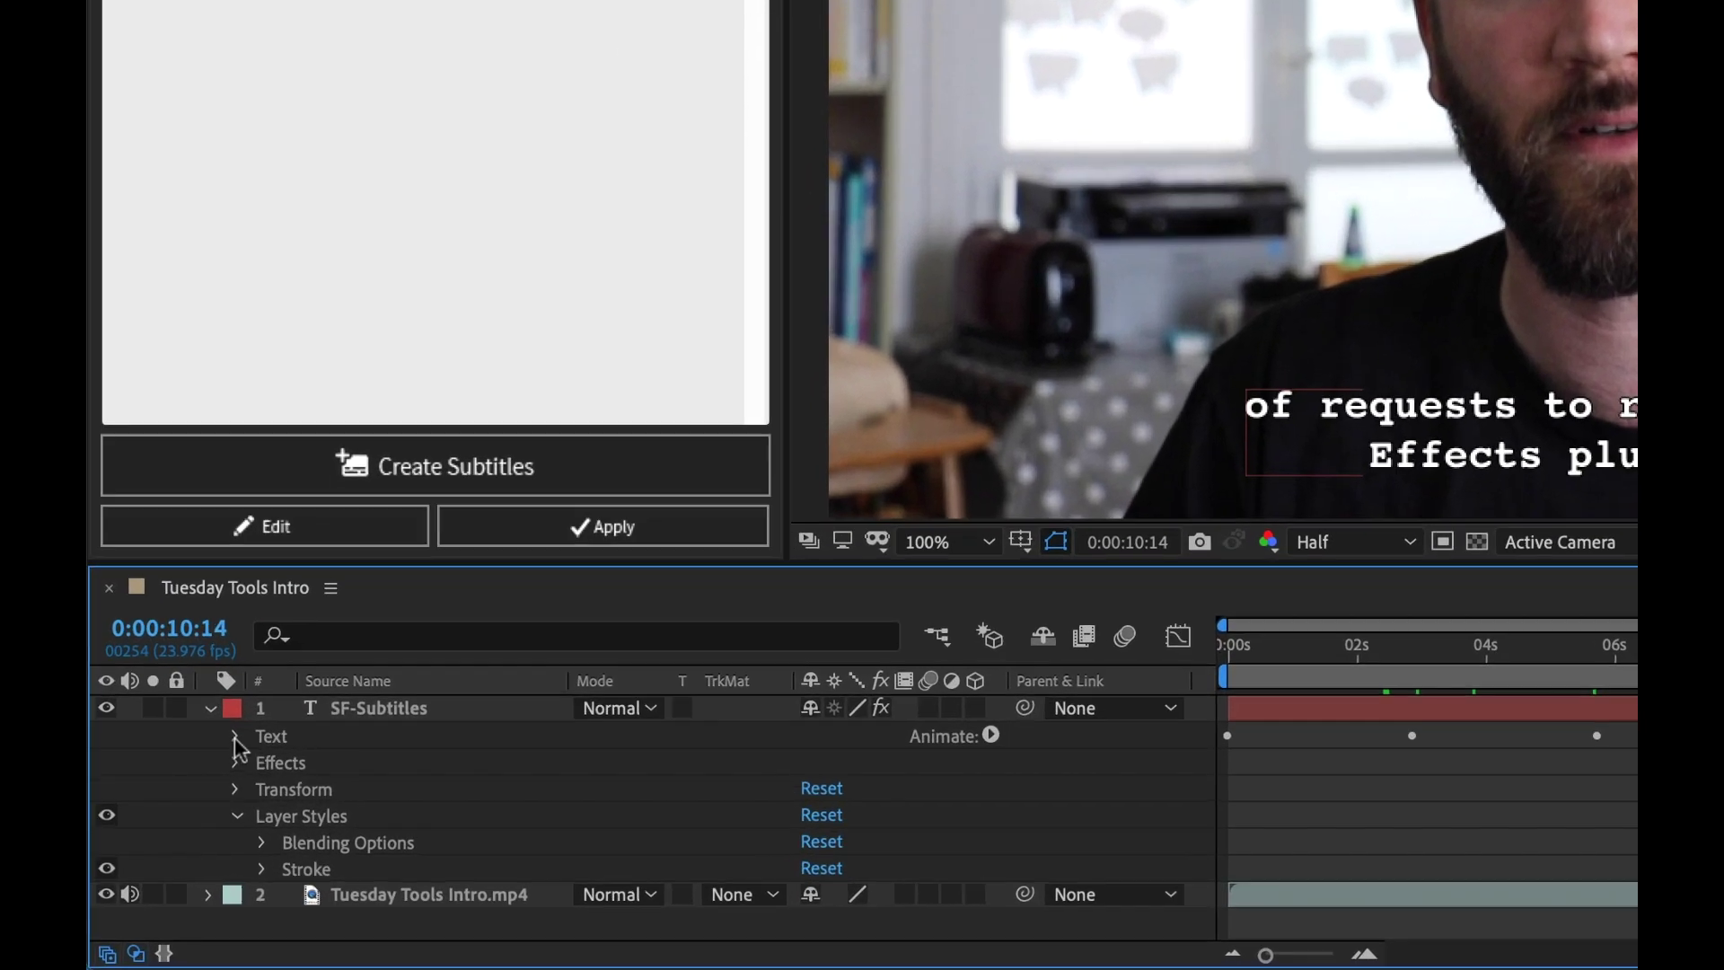
{"action": "left_click", "coordinate": [189, 809]}
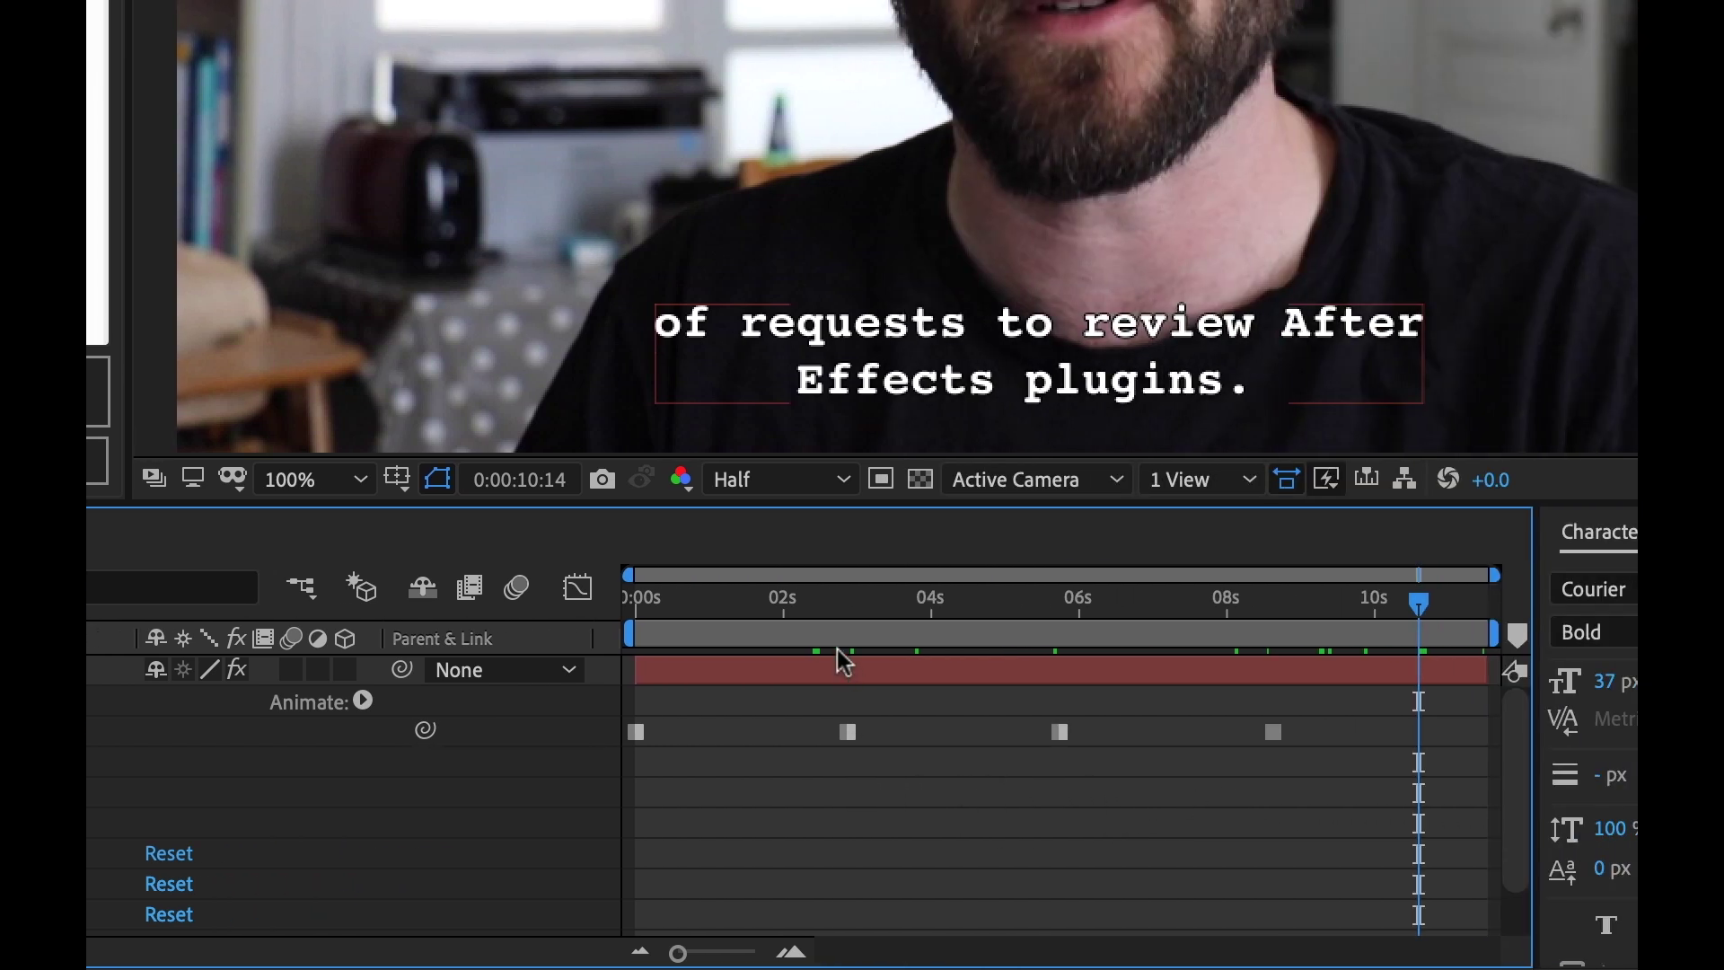
{"action": "left_click", "coordinate": [907, 723]}
{"action": "left_click", "coordinate": [805, 719]}
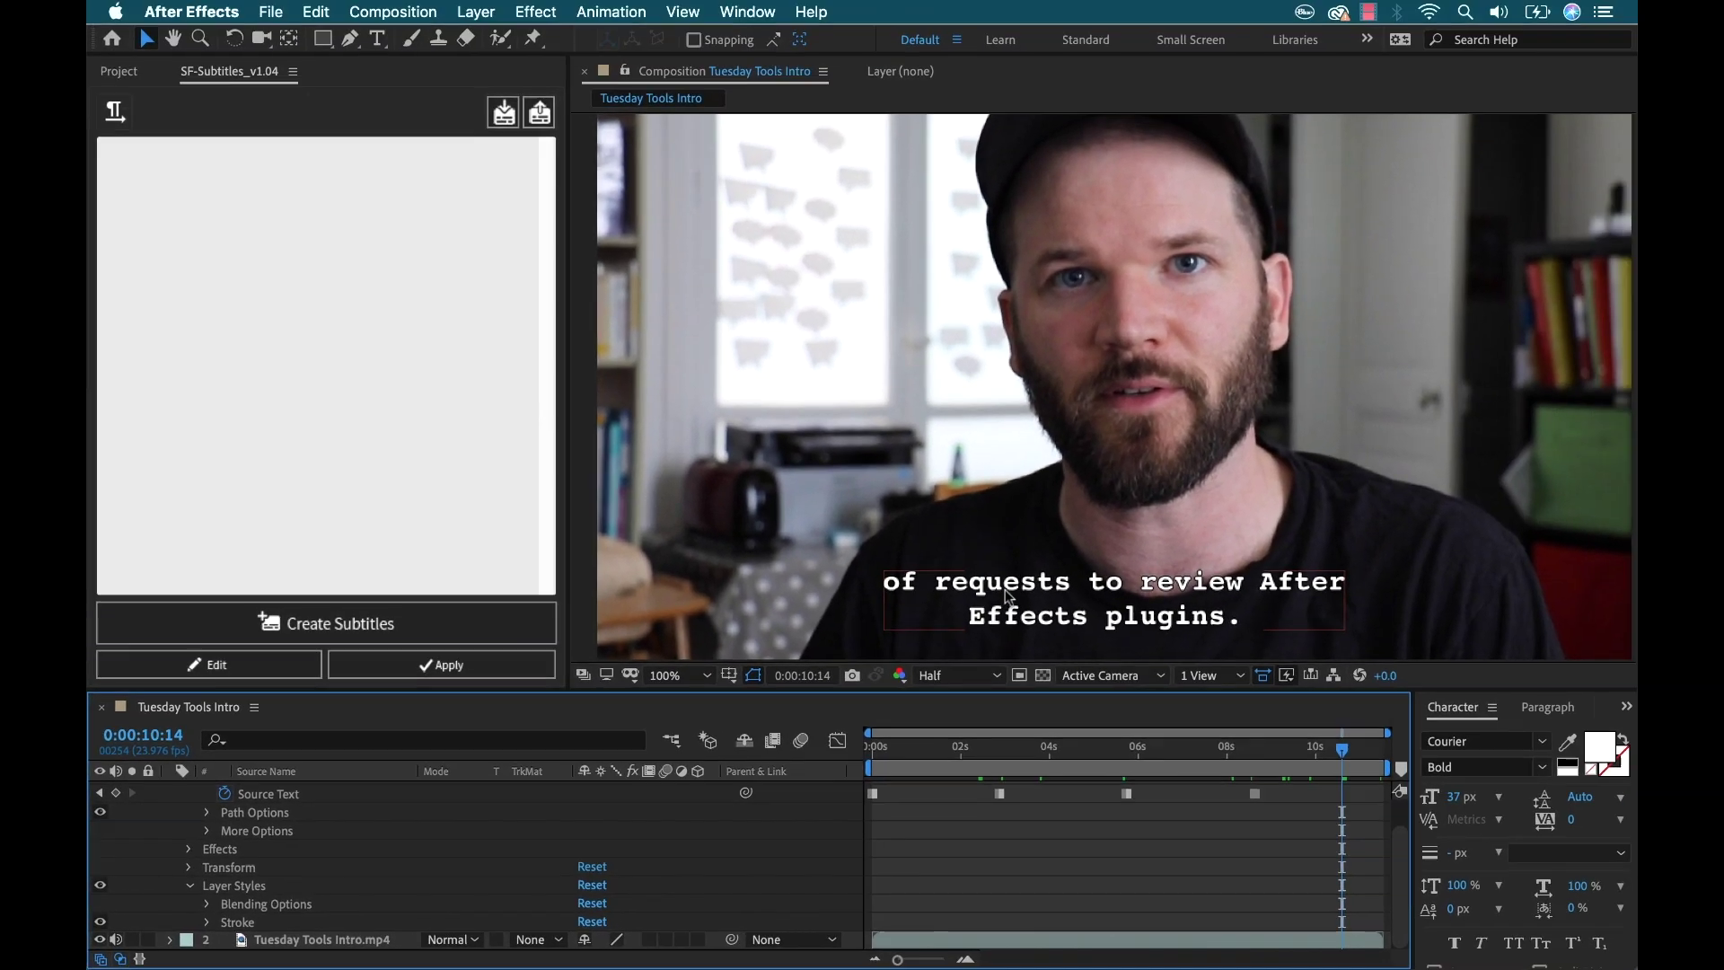
{"action": "left_click", "coordinate": [963, 554]}
{"action": "left_click", "coordinate": [192, 886]}
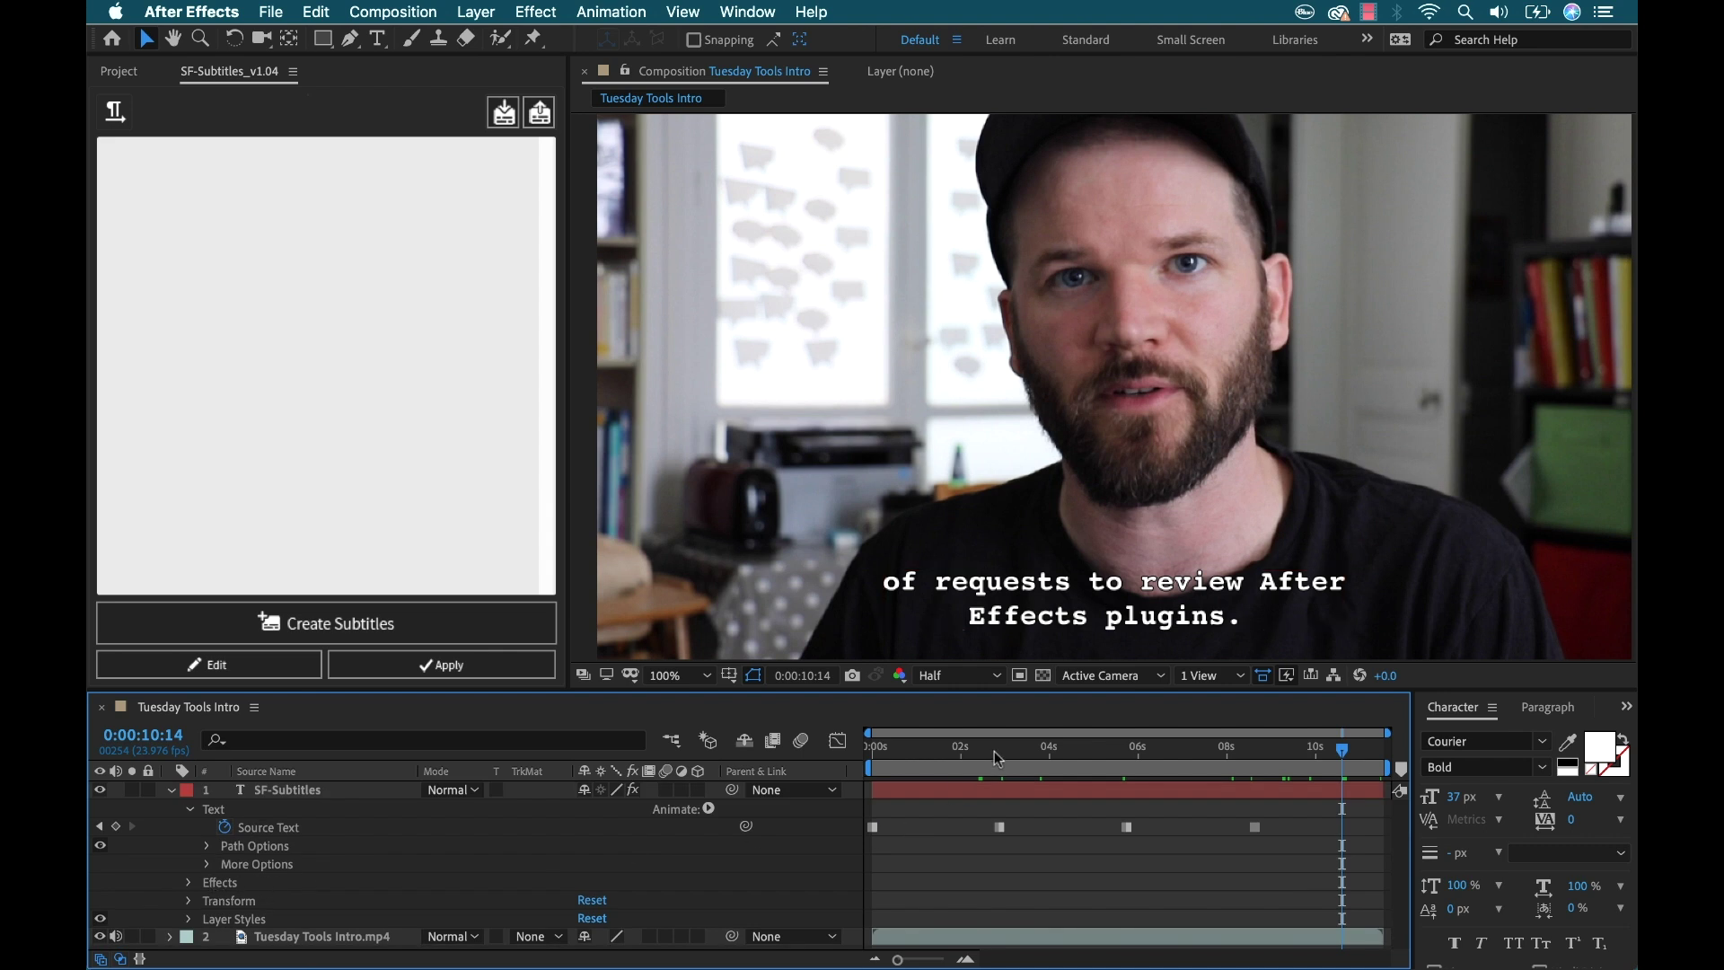
Move the second subtitle's keyframe earlier, to about 0:00:01:06, and preview the timing
{"action": "left_click", "coordinate": [1039, 747]}
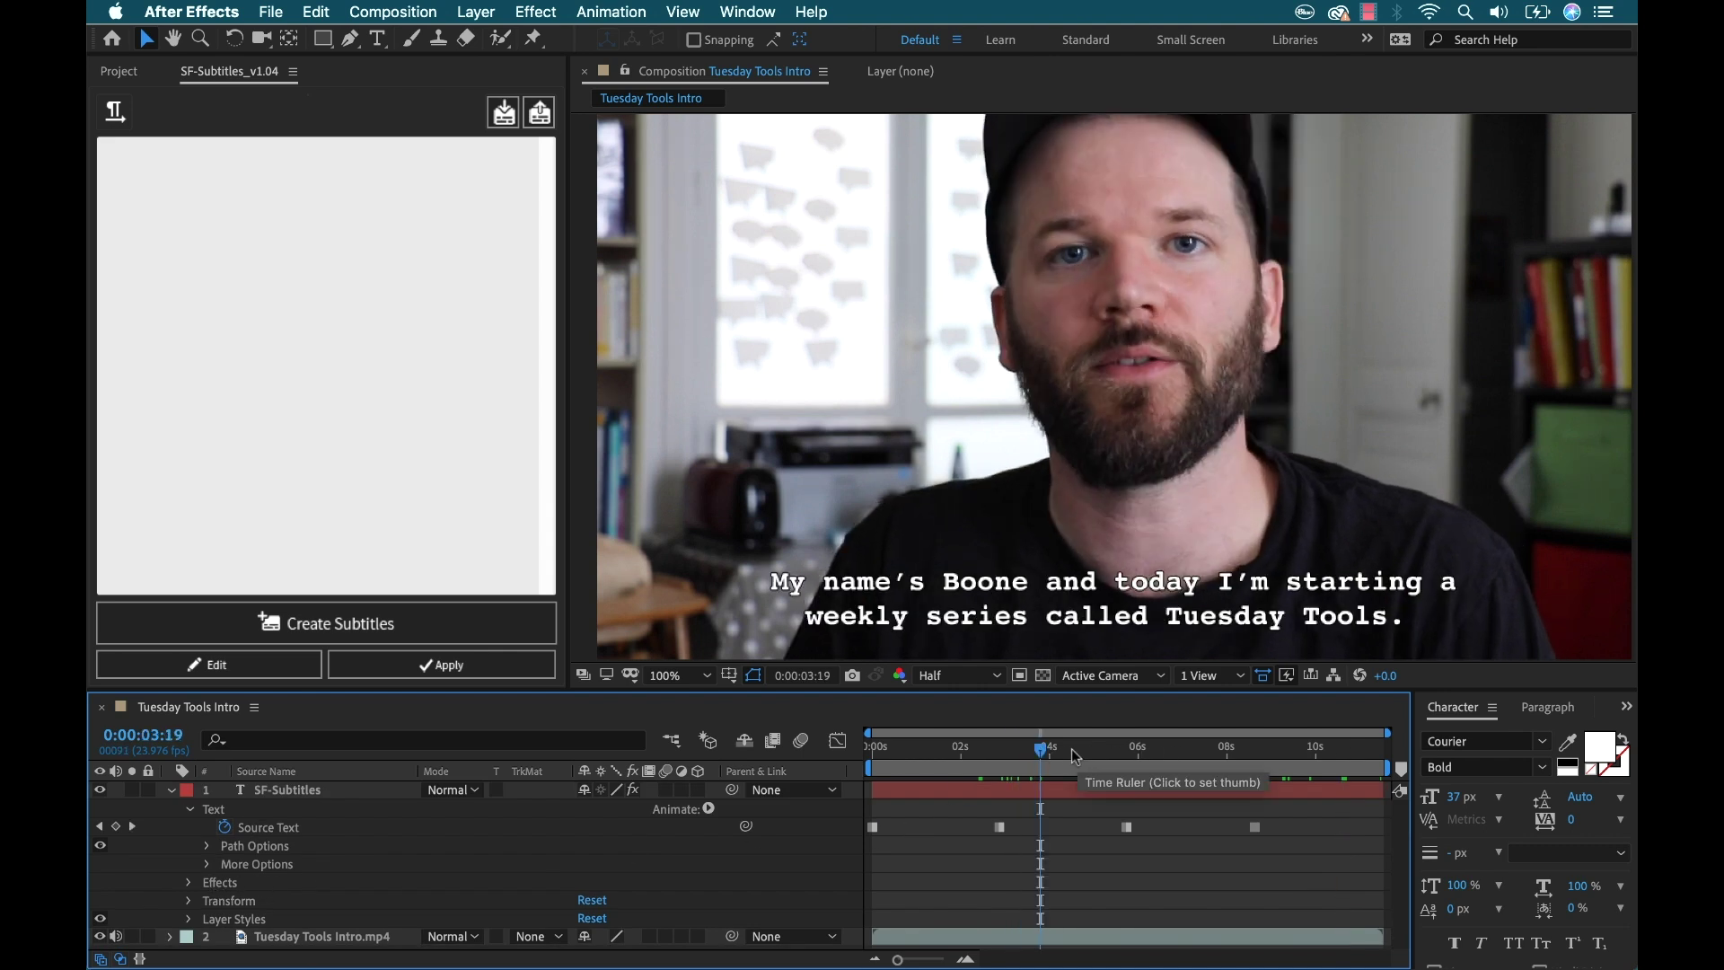
{"action": "left_click_drag", "start_coordinate": [1069, 752], "coordinate": [862, 763]}
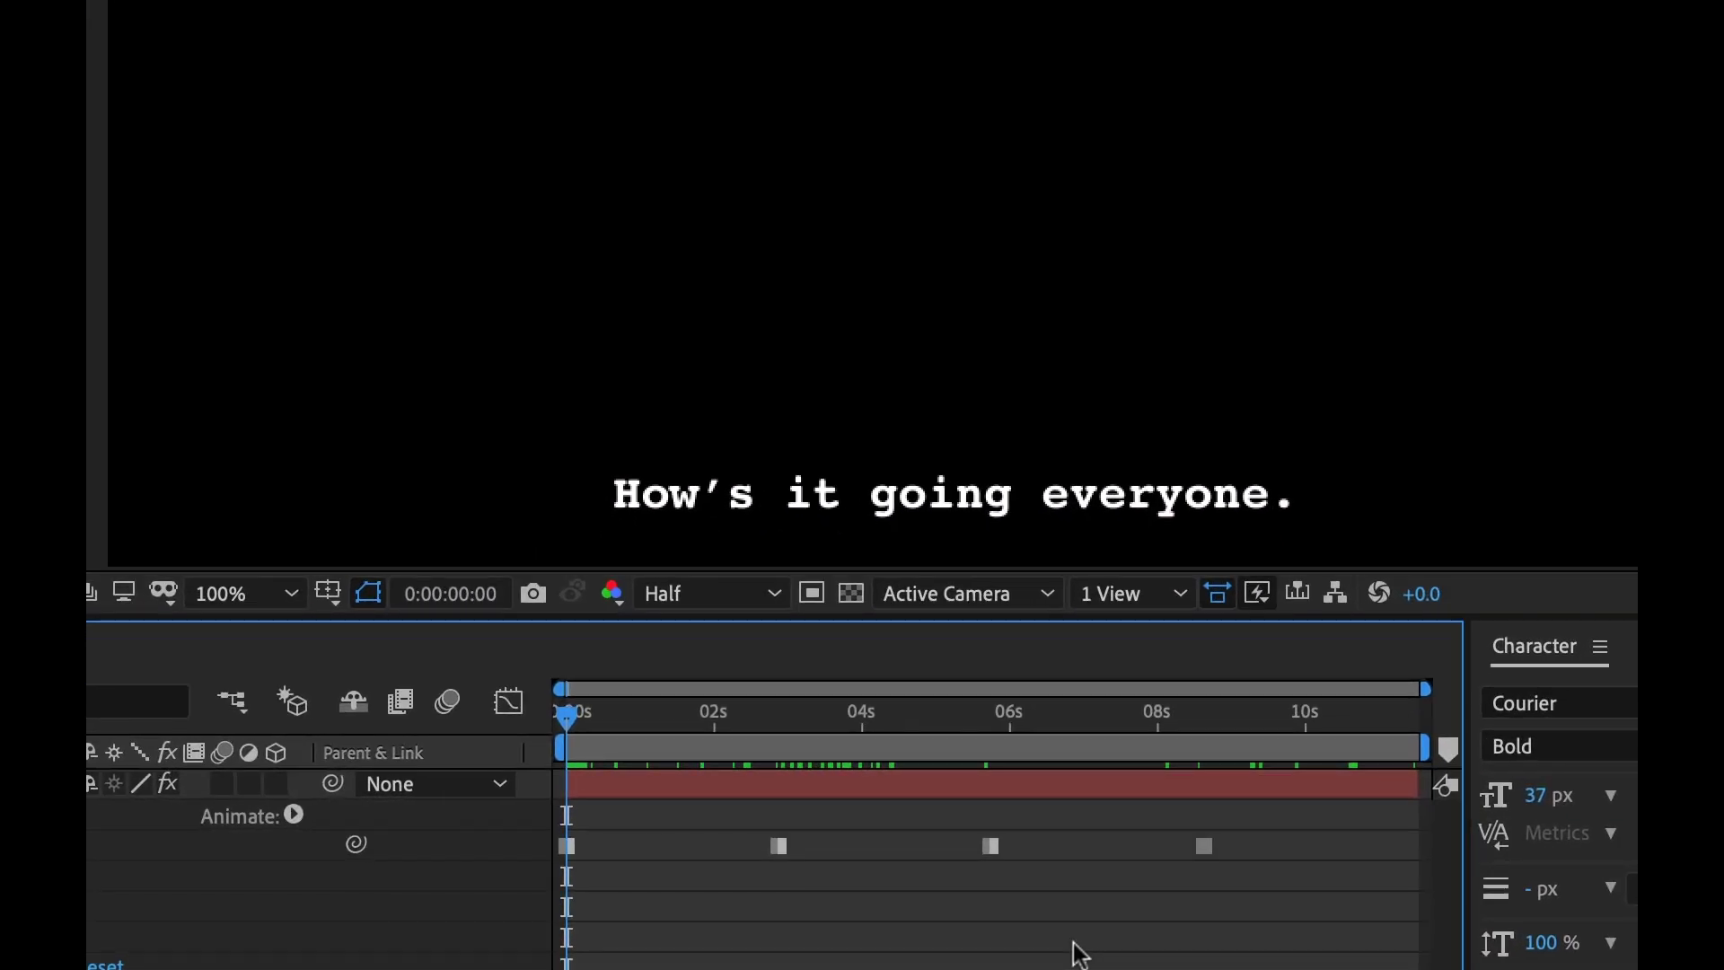
{"action": "key", "text": "space"}
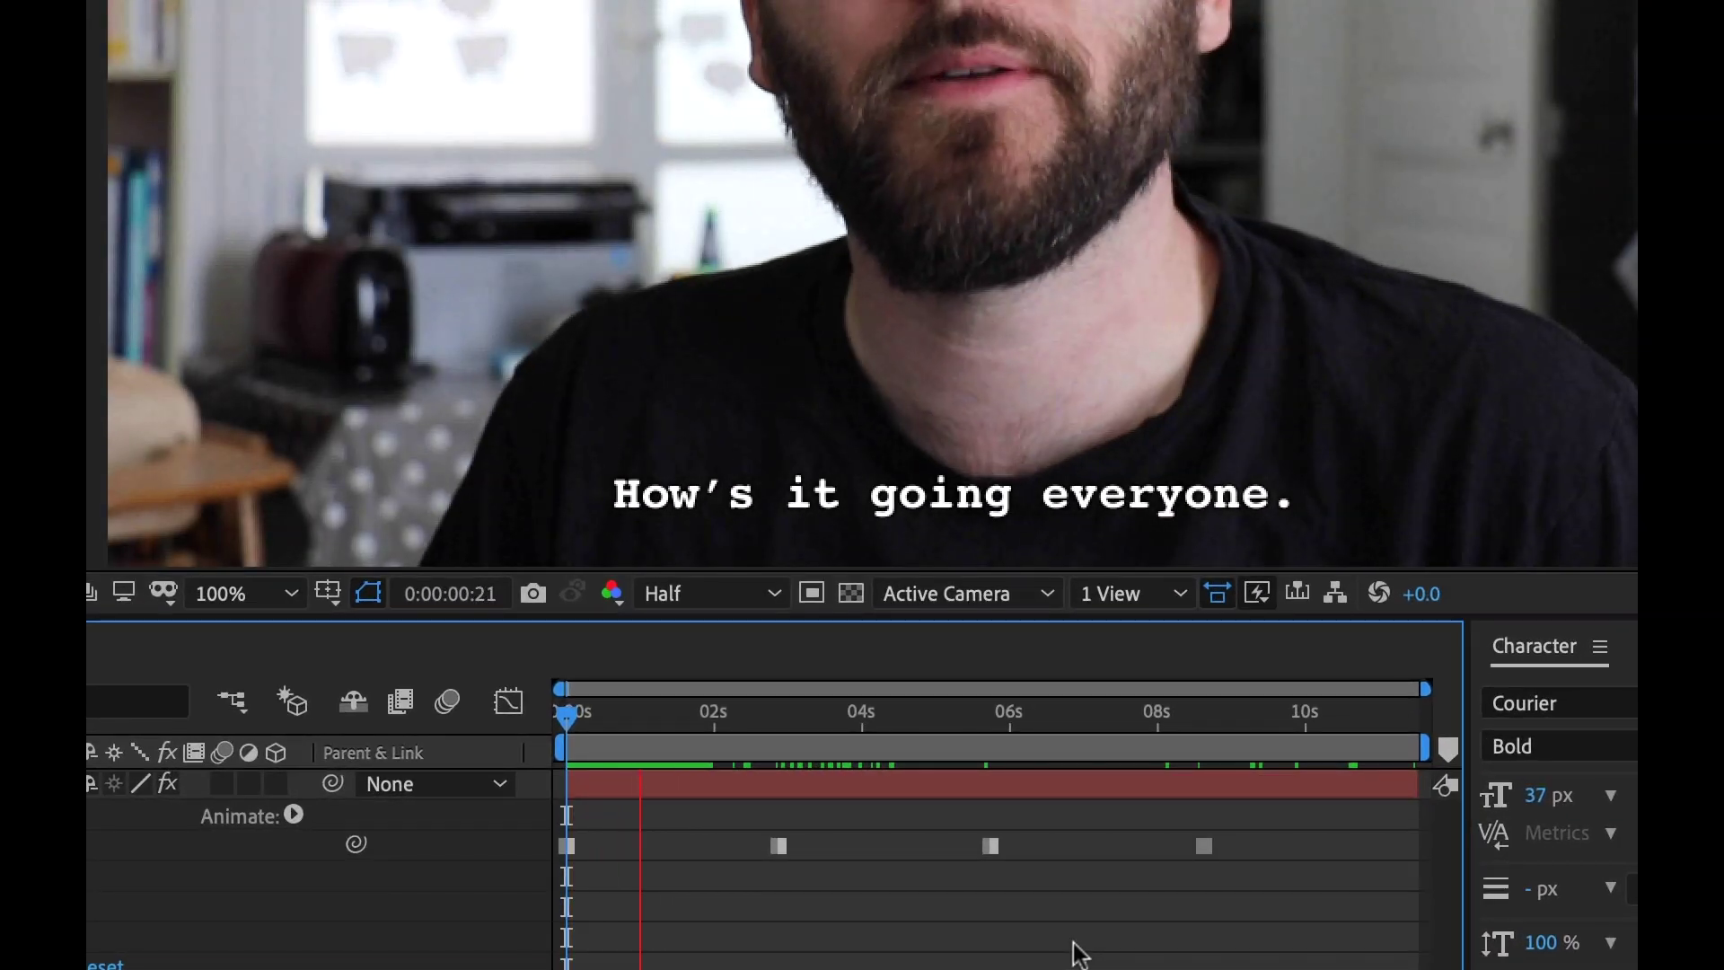
{"action": "left_click", "coordinate": [773, 846]}
{"action": "left_click_drag", "start_coordinate": [774, 846], "coordinate": [674, 846]}
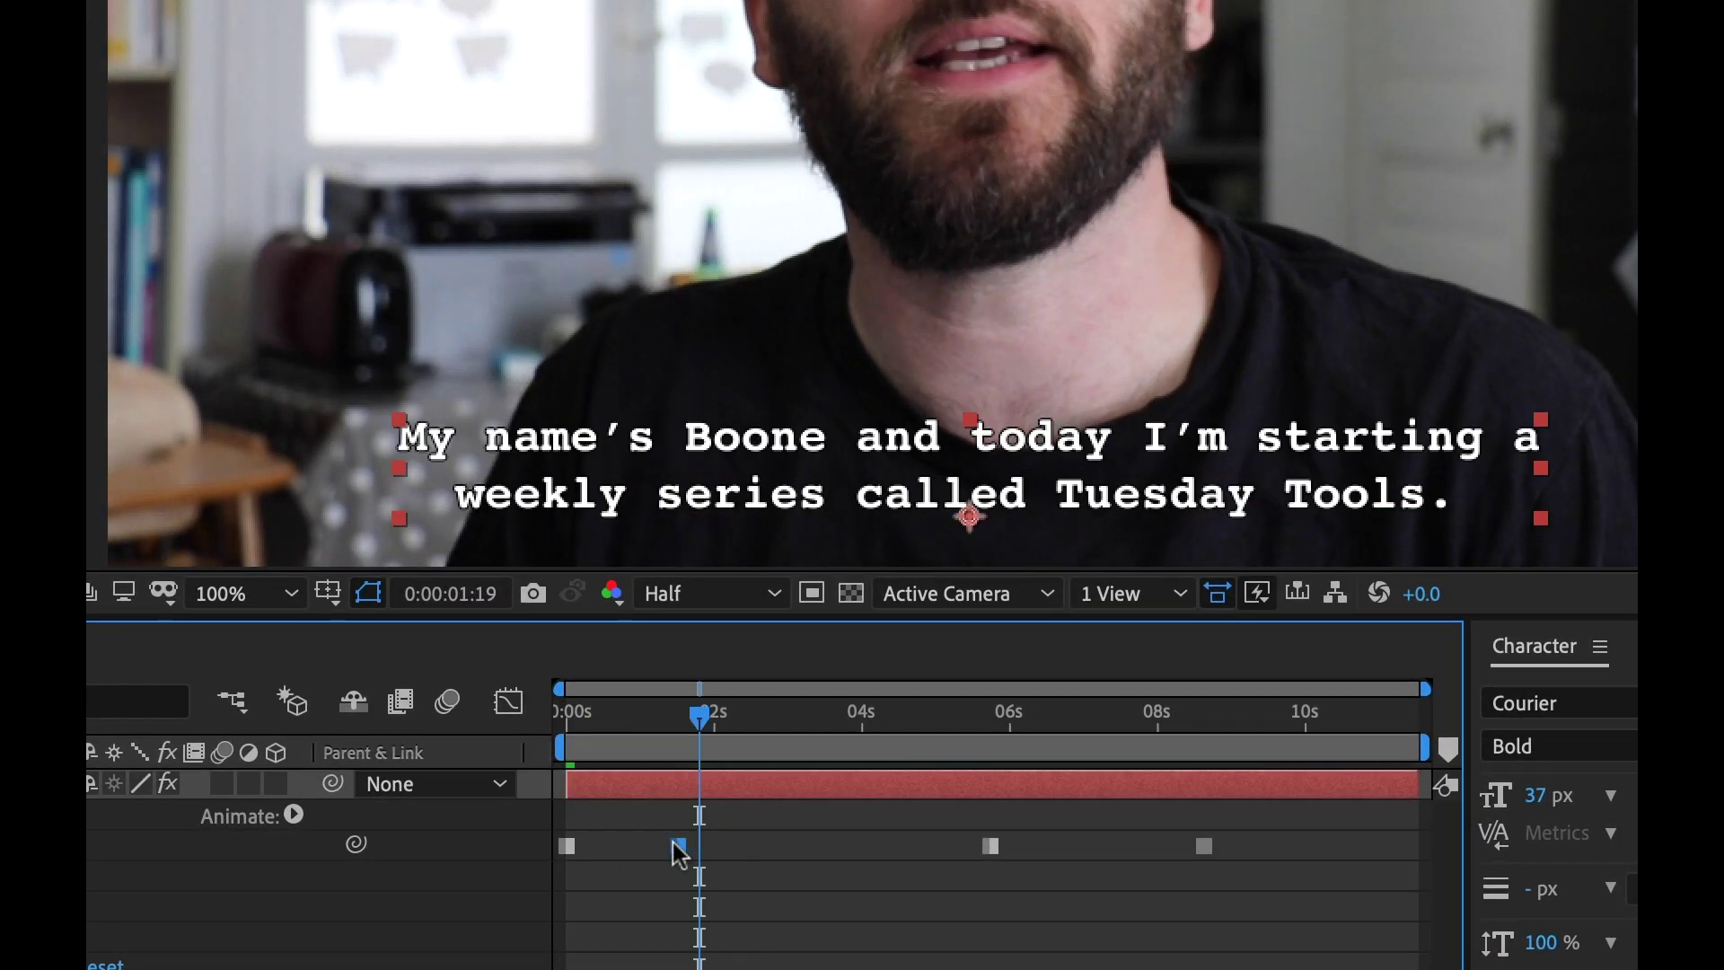
{"action": "left_click", "coordinate": [643, 714]}
{"action": "key", "text": "space"}
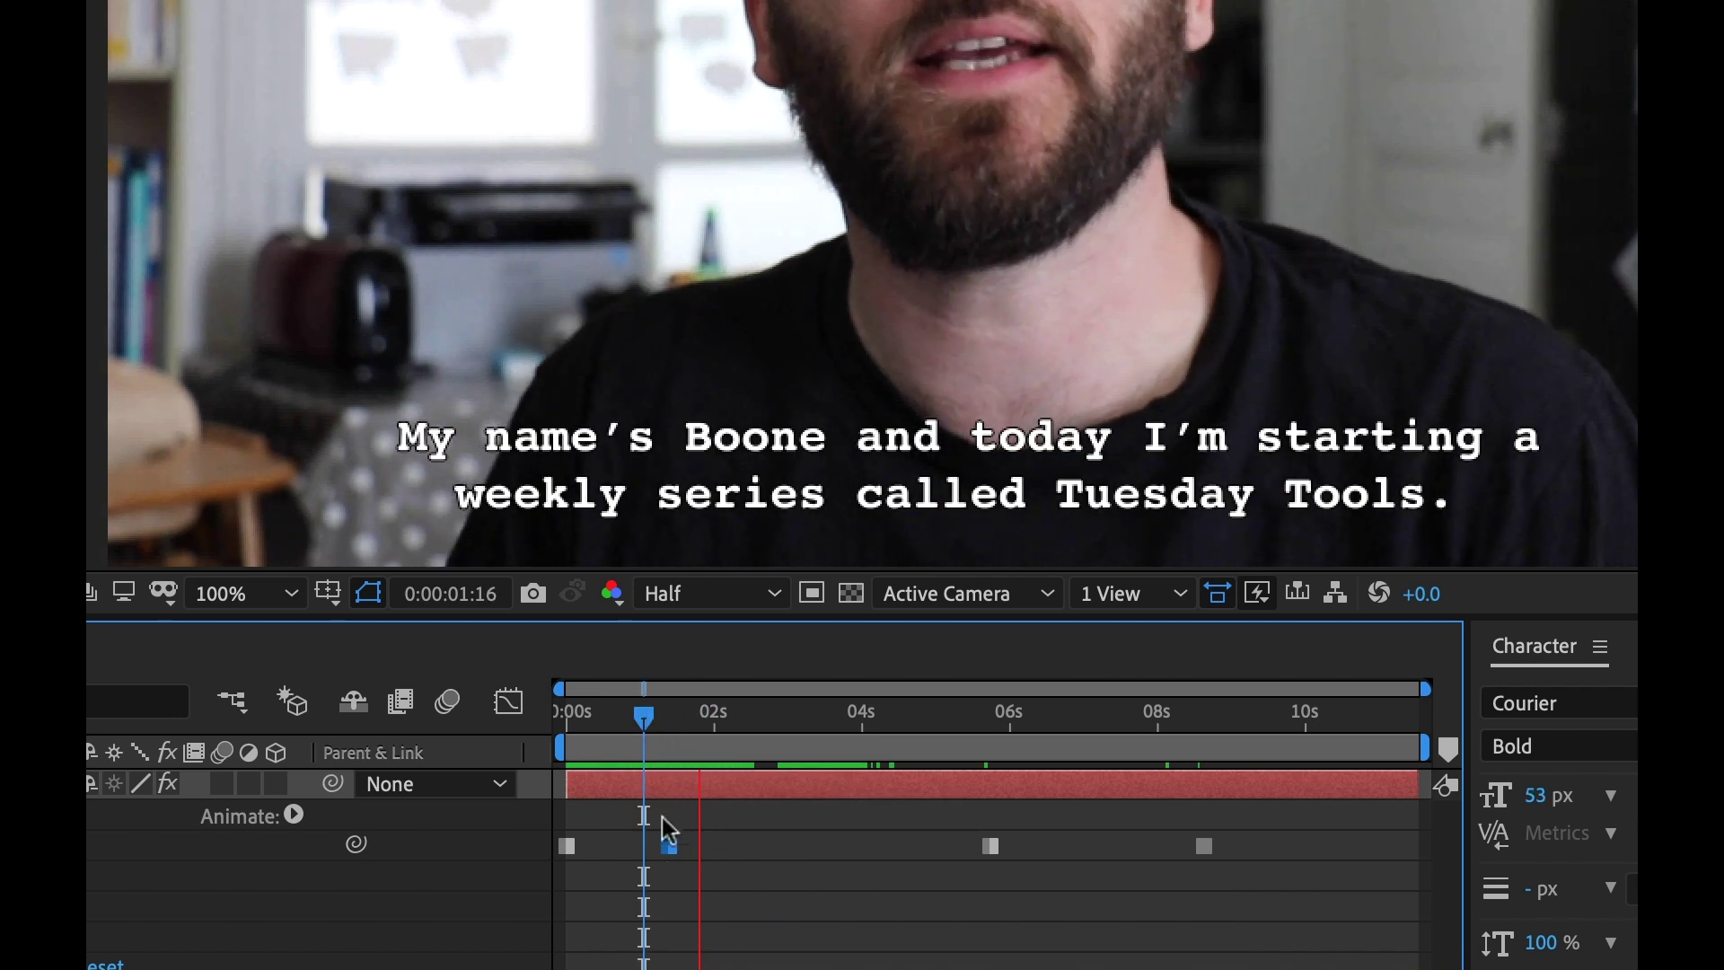
{"action": "left_click", "coordinate": [670, 846]}
{"action": "left_click_drag", "start_coordinate": [670, 846], "coordinate": [657, 847]}
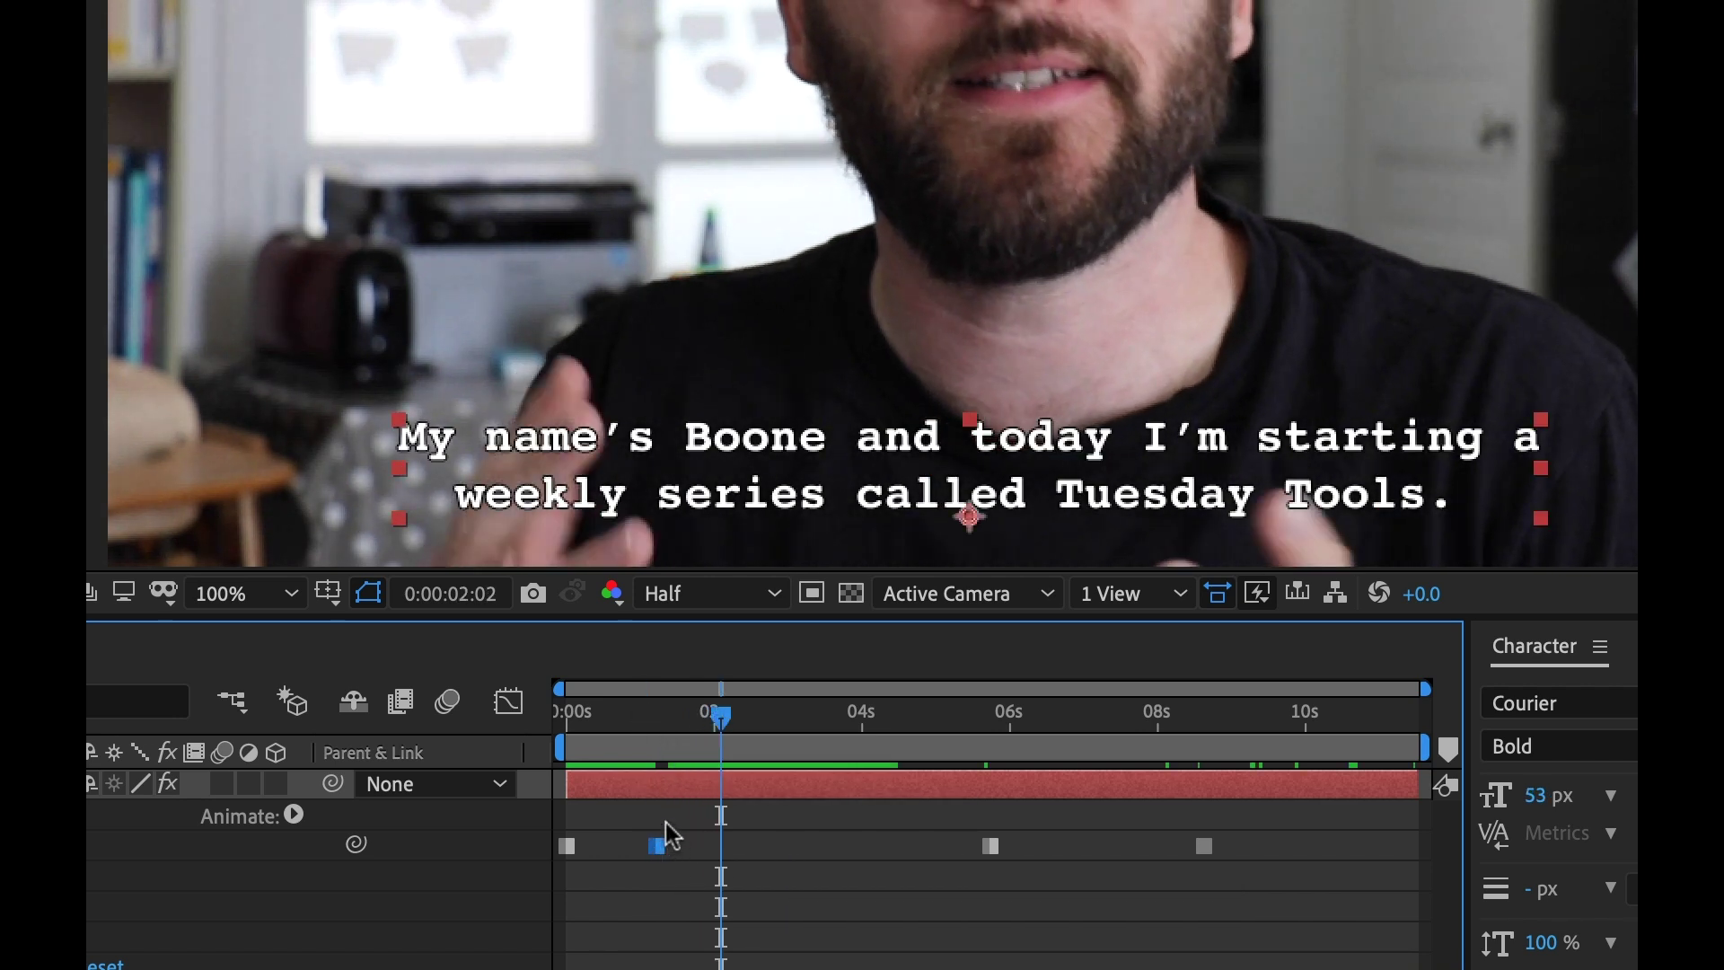
{"action": "left_click", "coordinate": [643, 733]}
{"action": "key", "text": "space"}
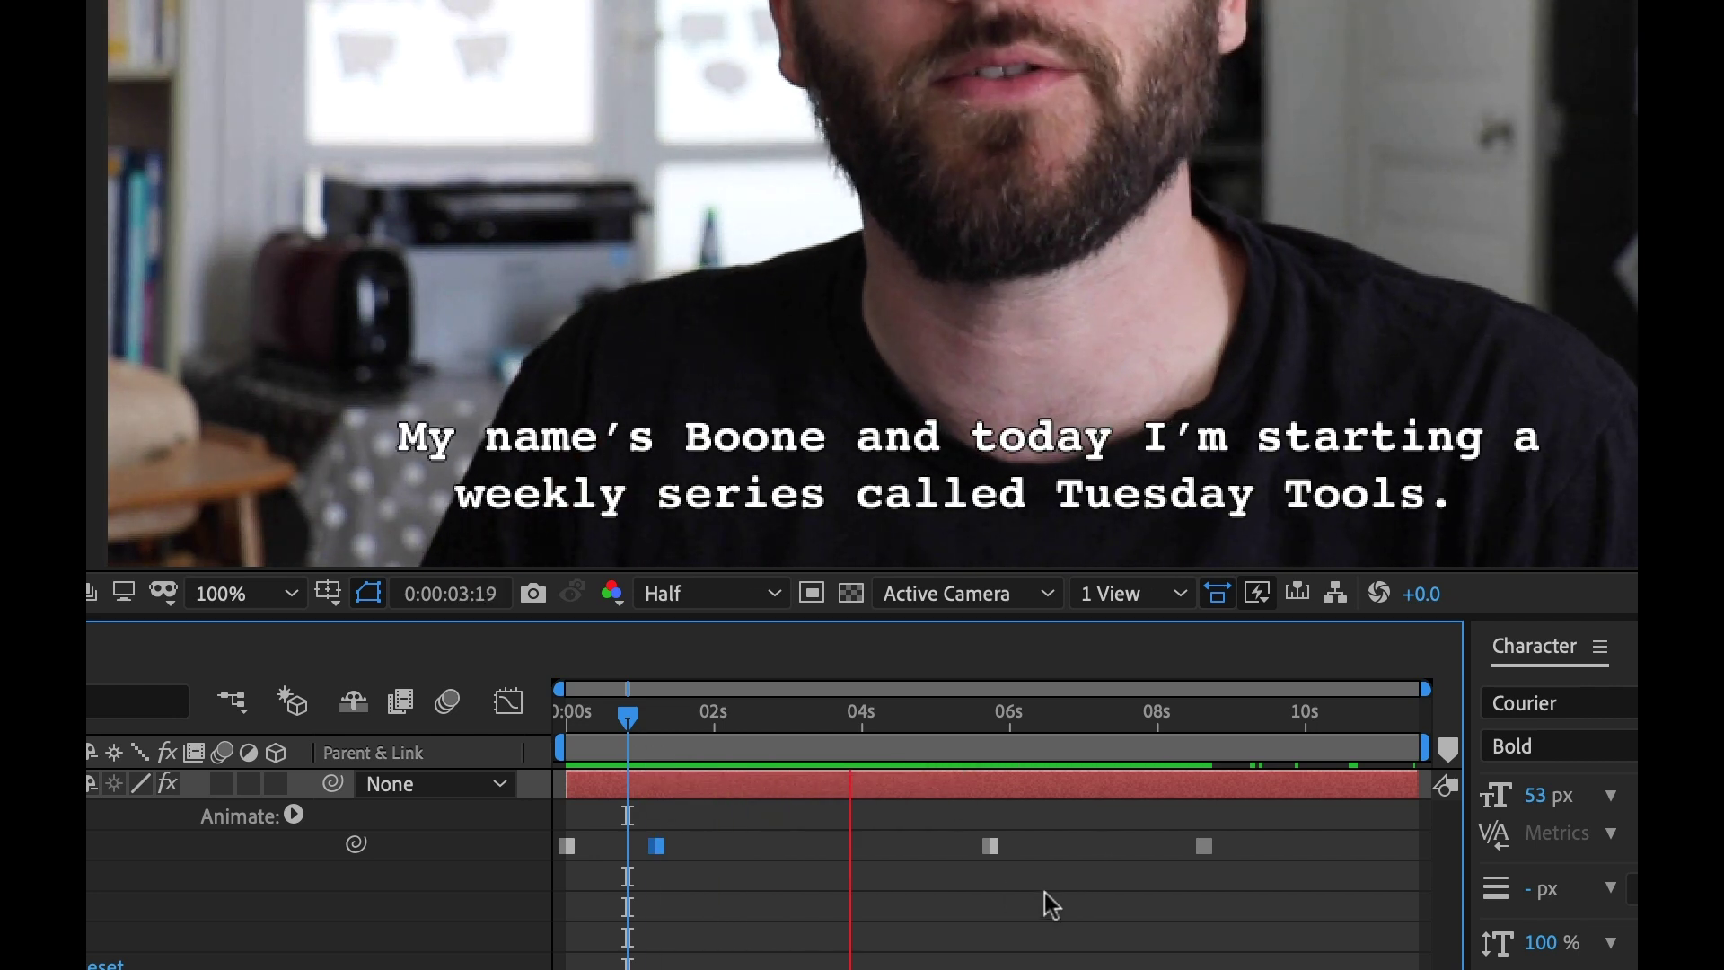
Shift the third subtitle's keyframe to the 5-second mark and preview the captions through the end
{"action": "left_click", "coordinate": [992, 846]}
{"action": "left_click_drag", "start_coordinate": [991, 846], "coordinate": [946, 846]}
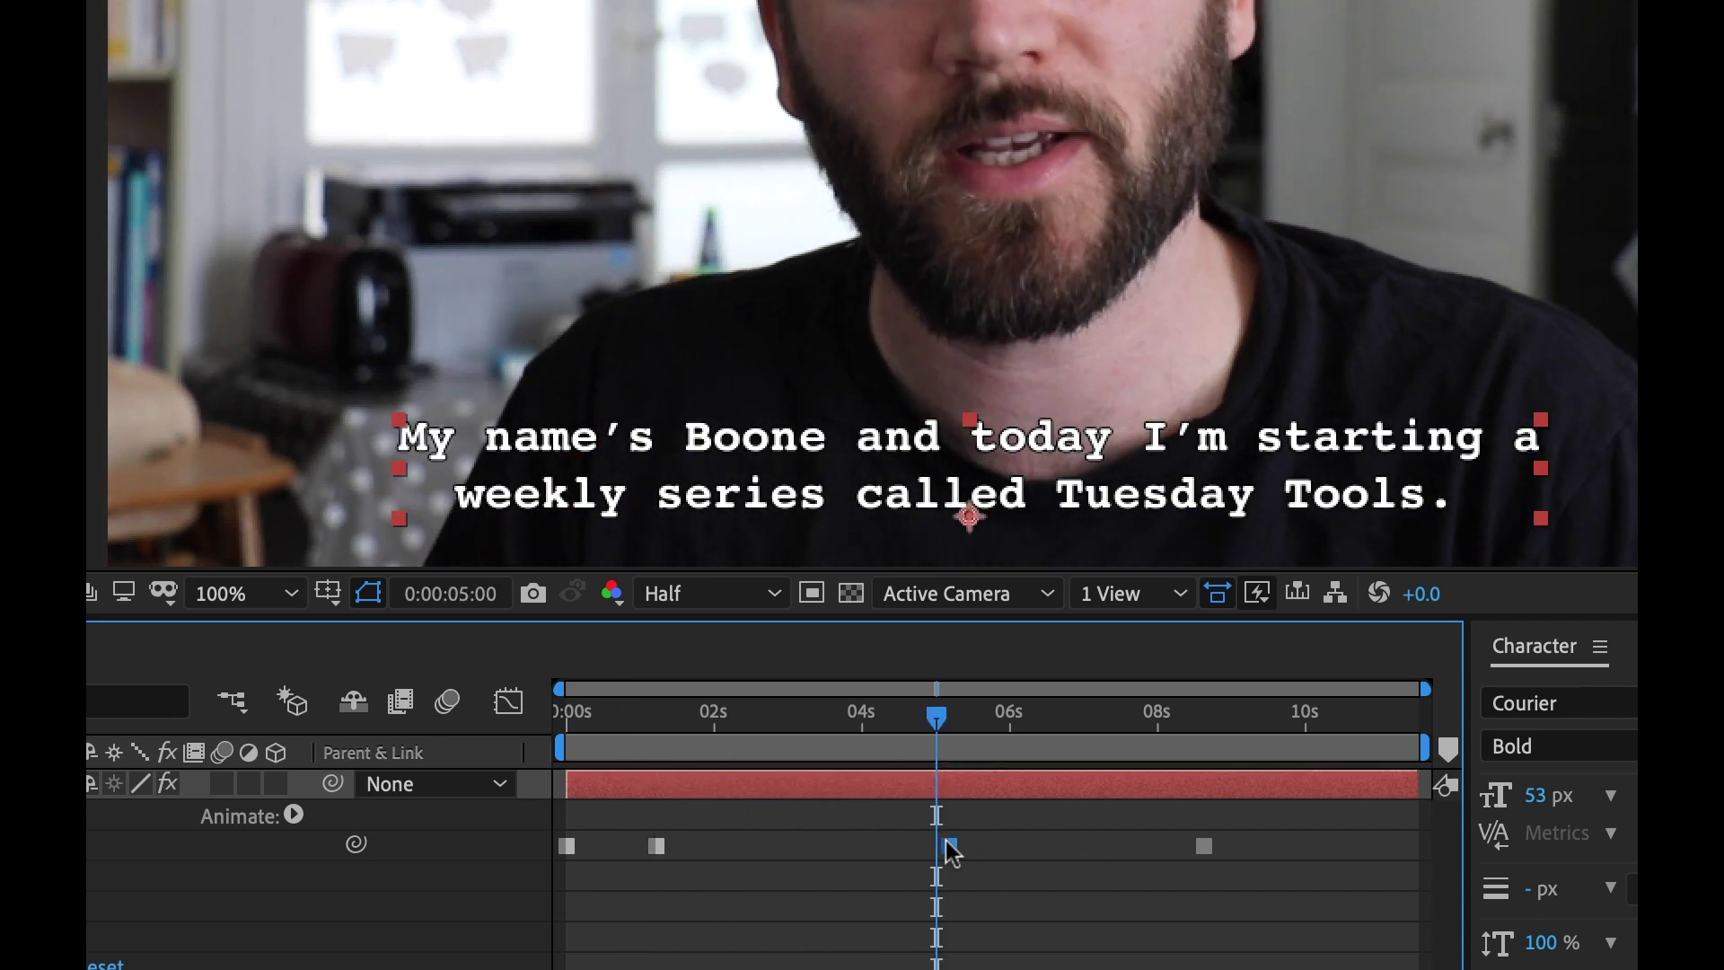
{"action": "key", "text": "space"}
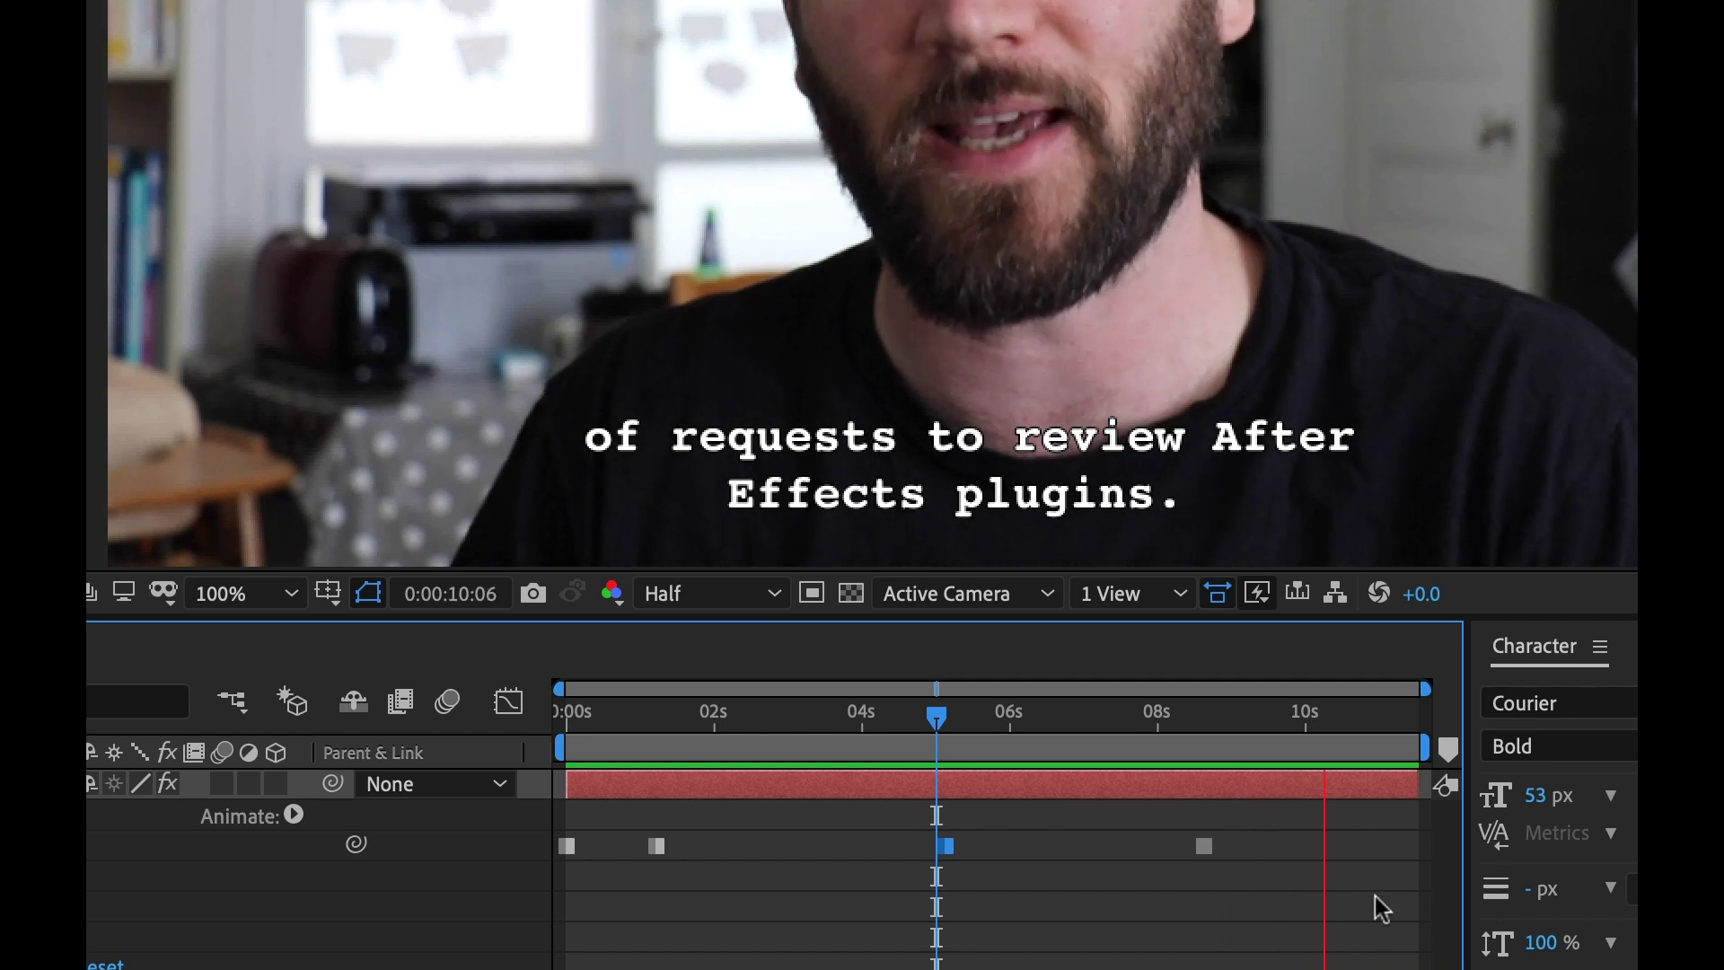
{"action": "left_click", "coordinate": [1401, 719]}
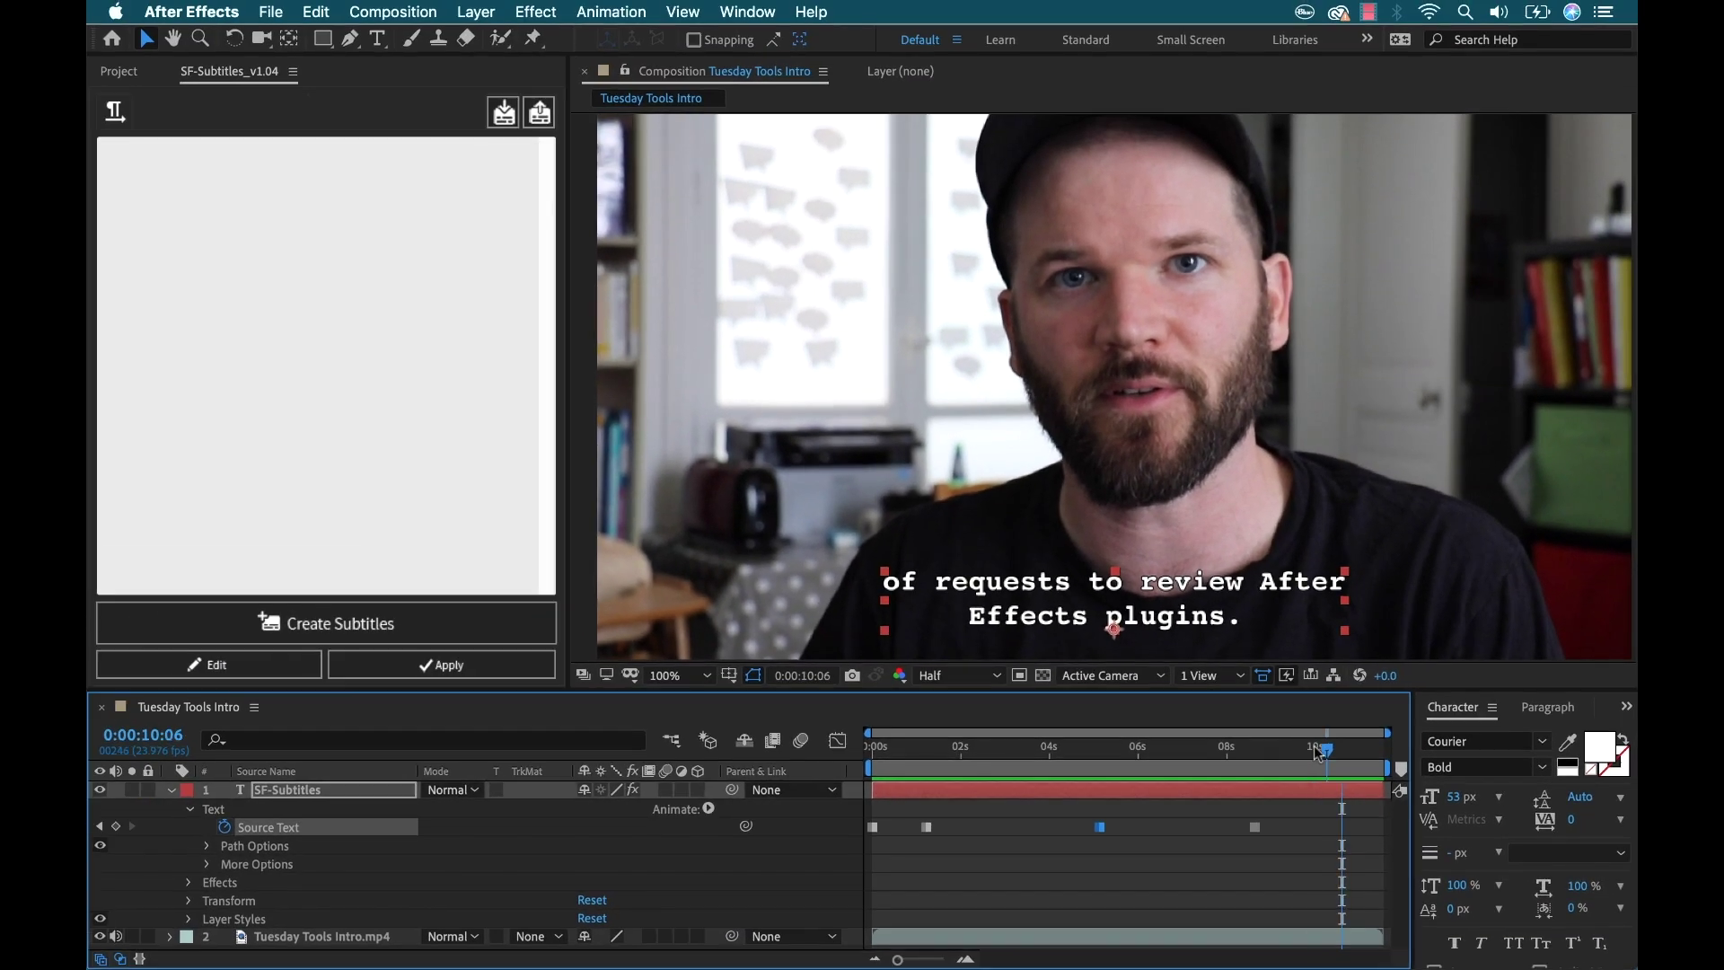
{"action": "key", "text": "j"}
{"action": "left_click_drag", "start_coordinate": [1226, 758], "coordinate": [1276, 778]}
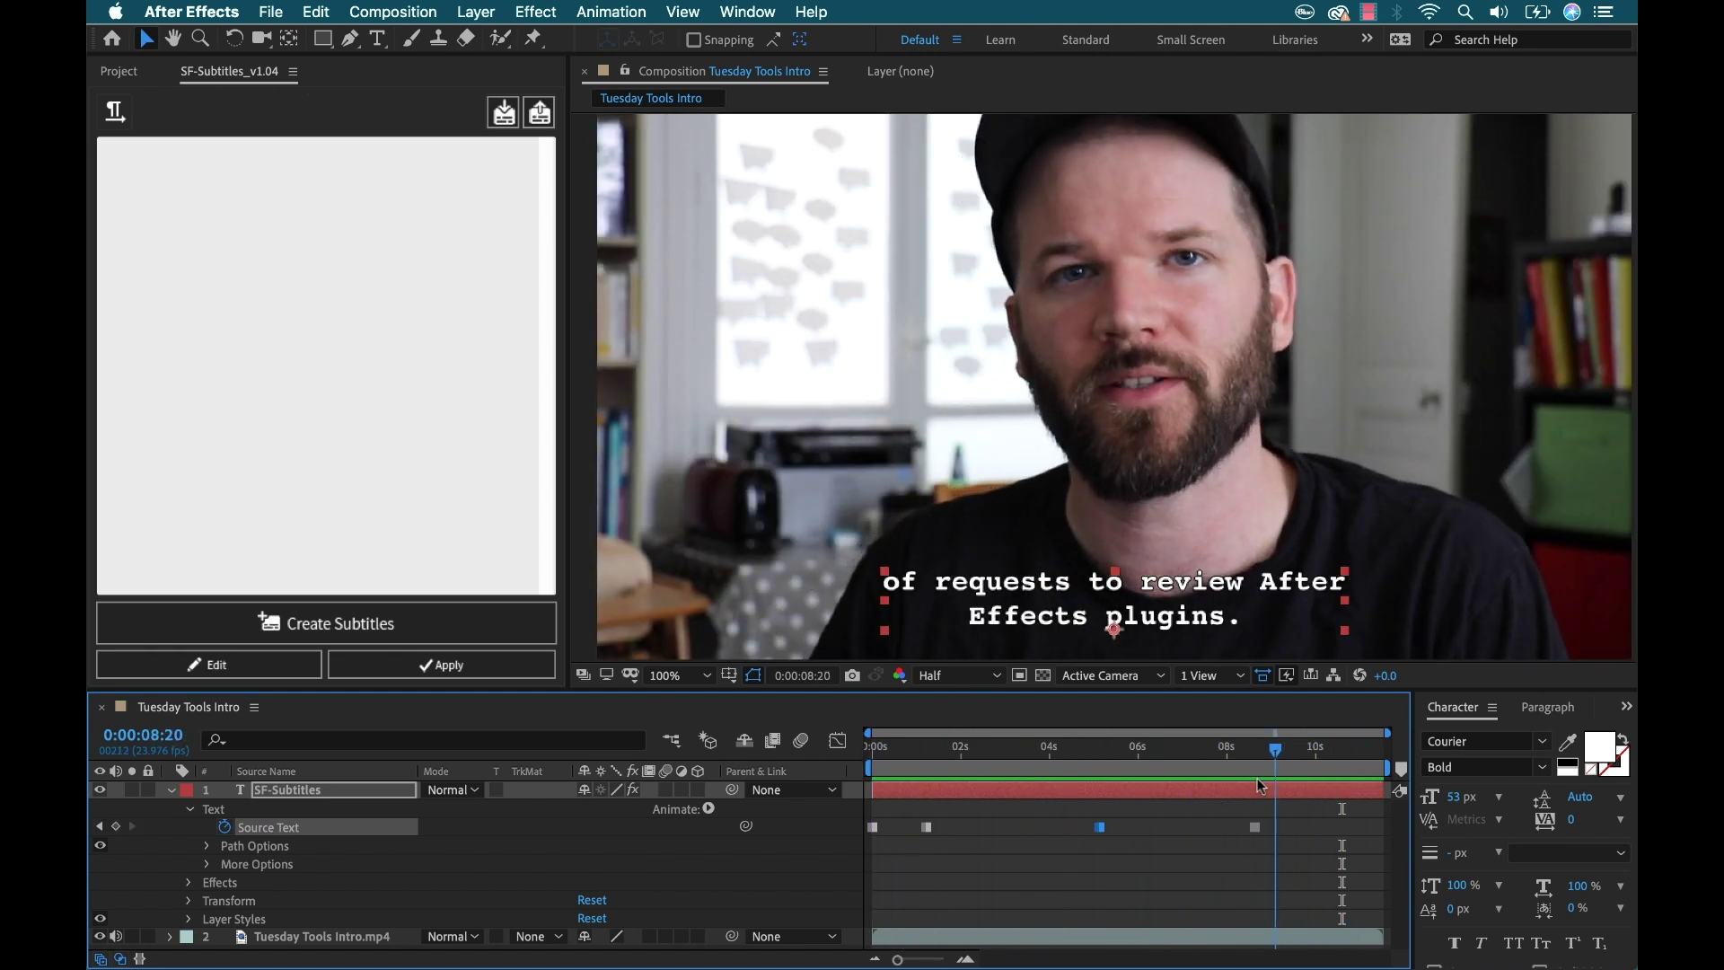
{"action": "key", "text": "j"}
{"action": "key", "text": "space"}
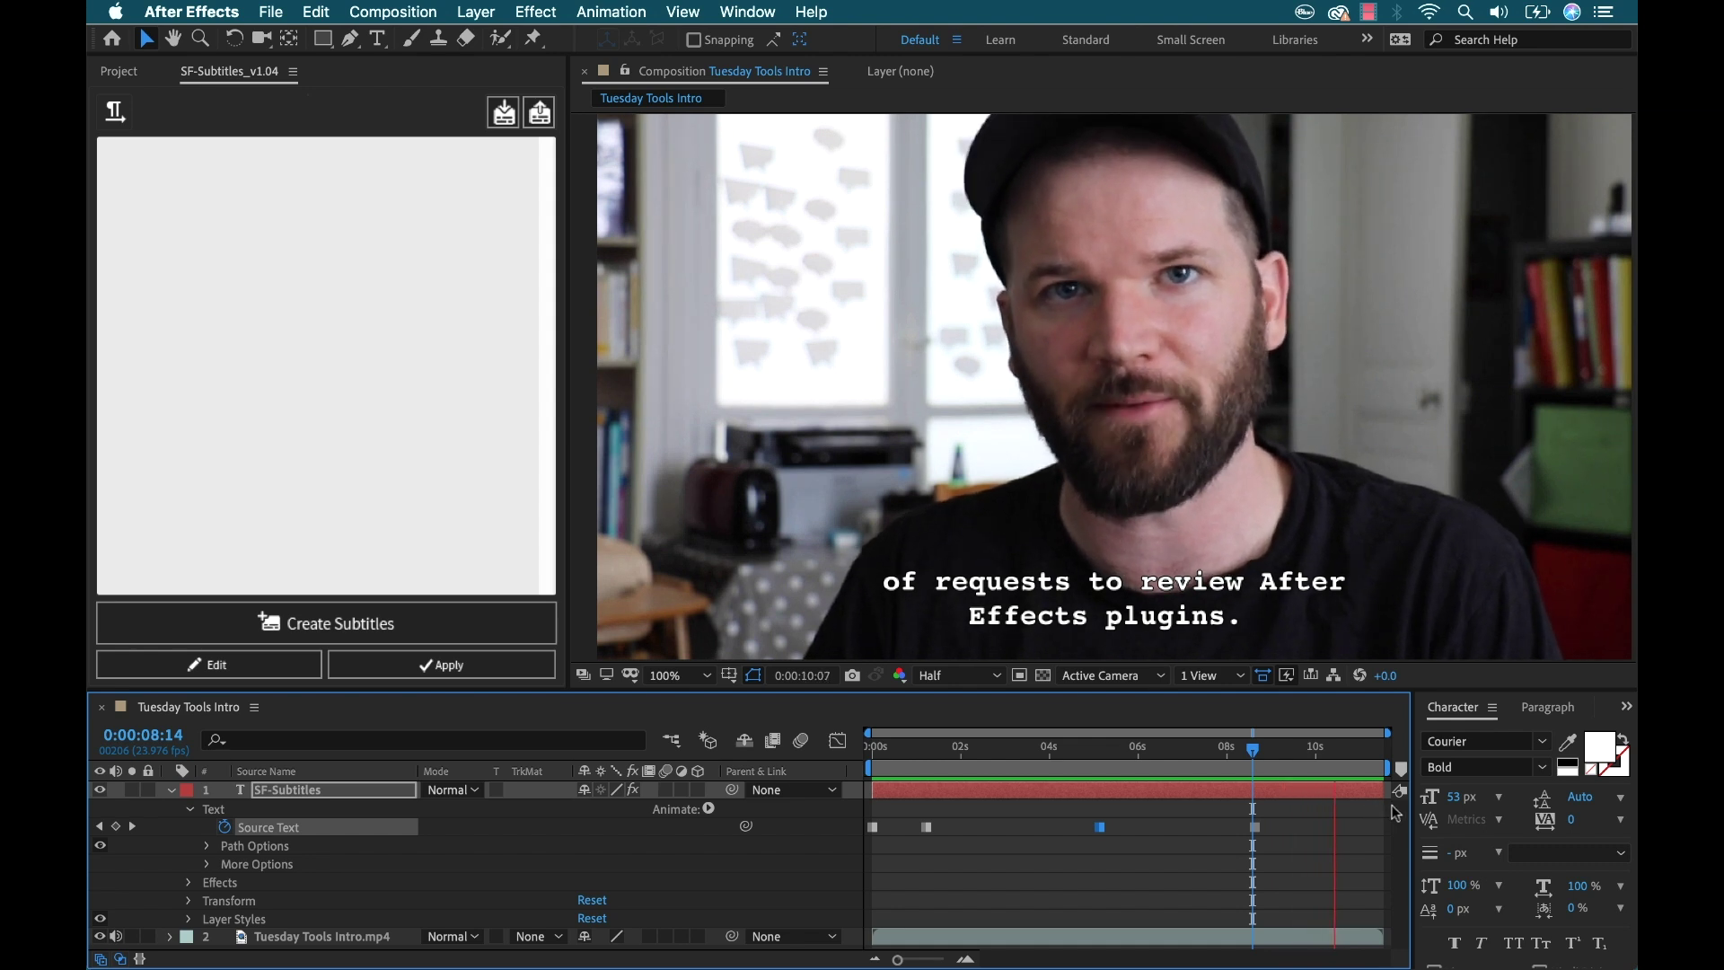
{"action": "left_click", "coordinate": [1303, 751]}
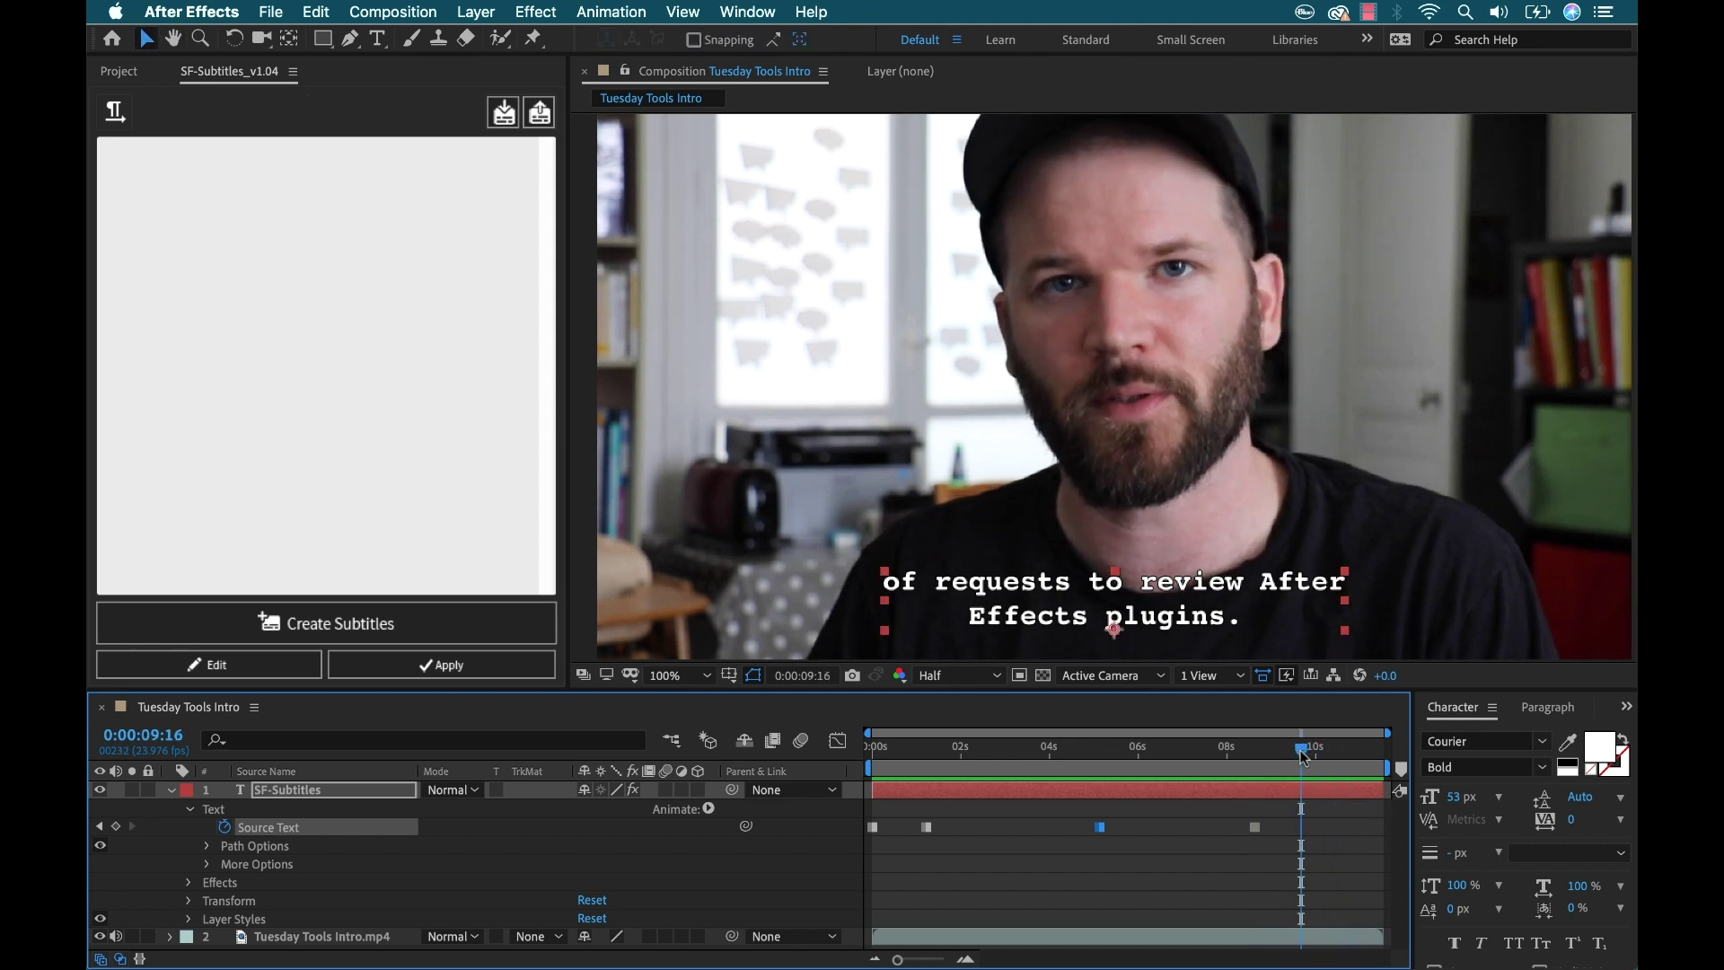
{"action": "left_click", "coordinate": [1345, 828]}
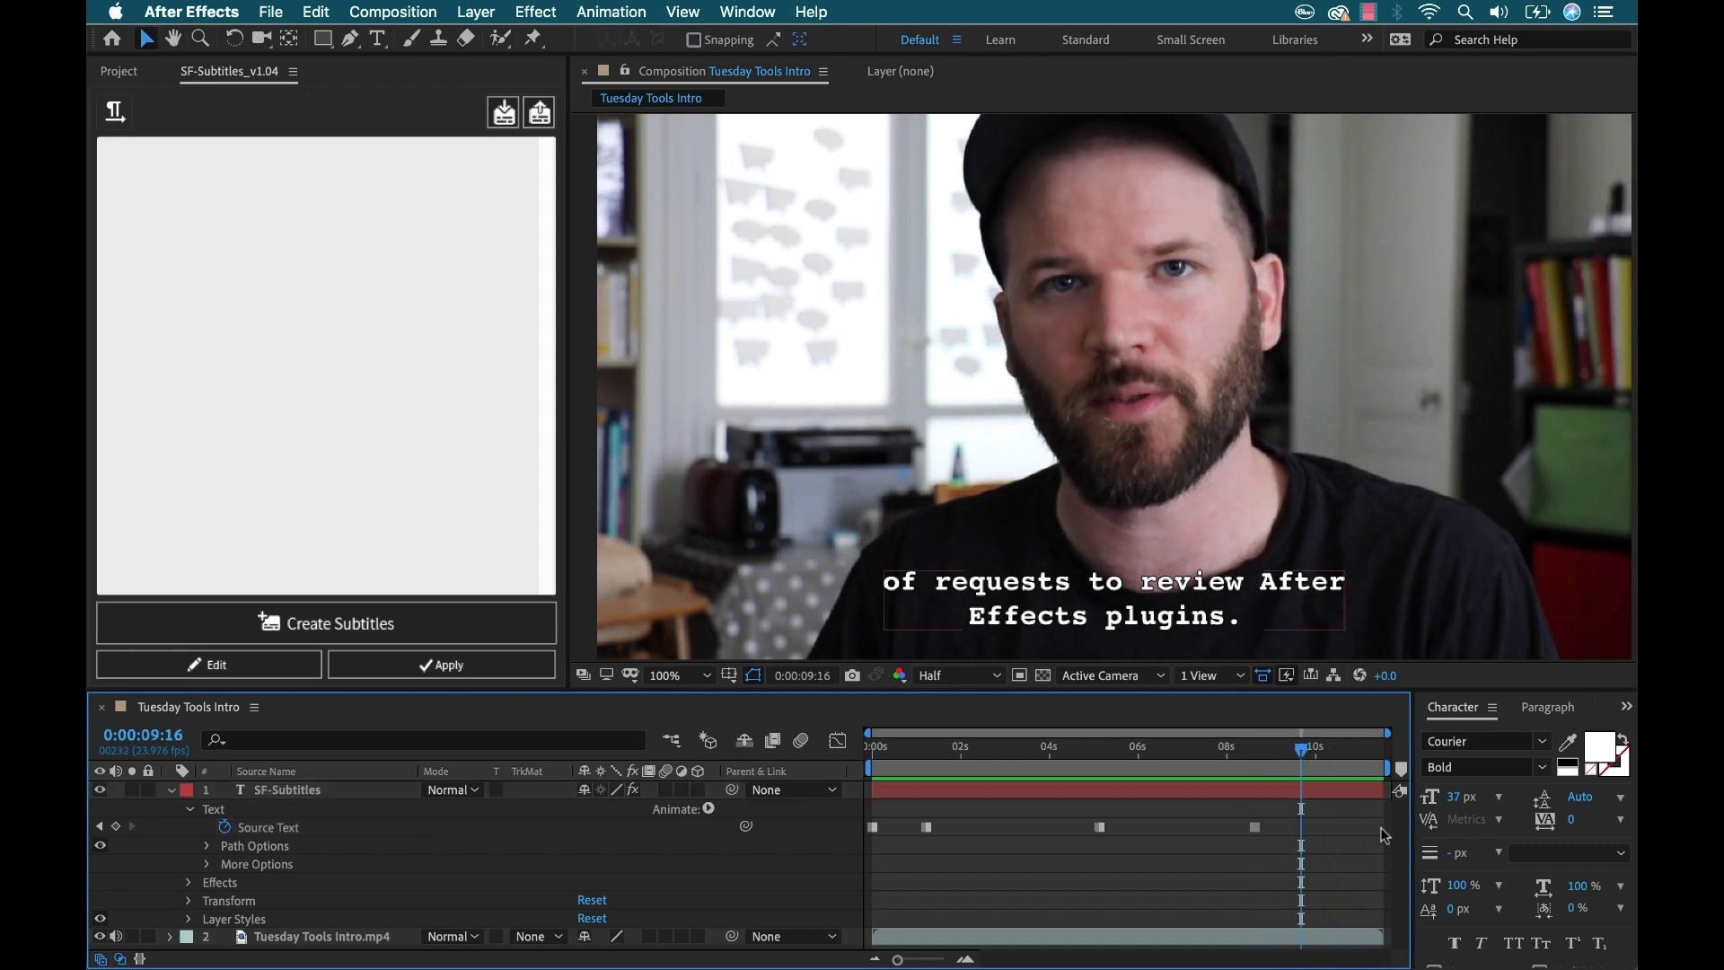
{"action": "left_click", "coordinate": [1256, 827]}
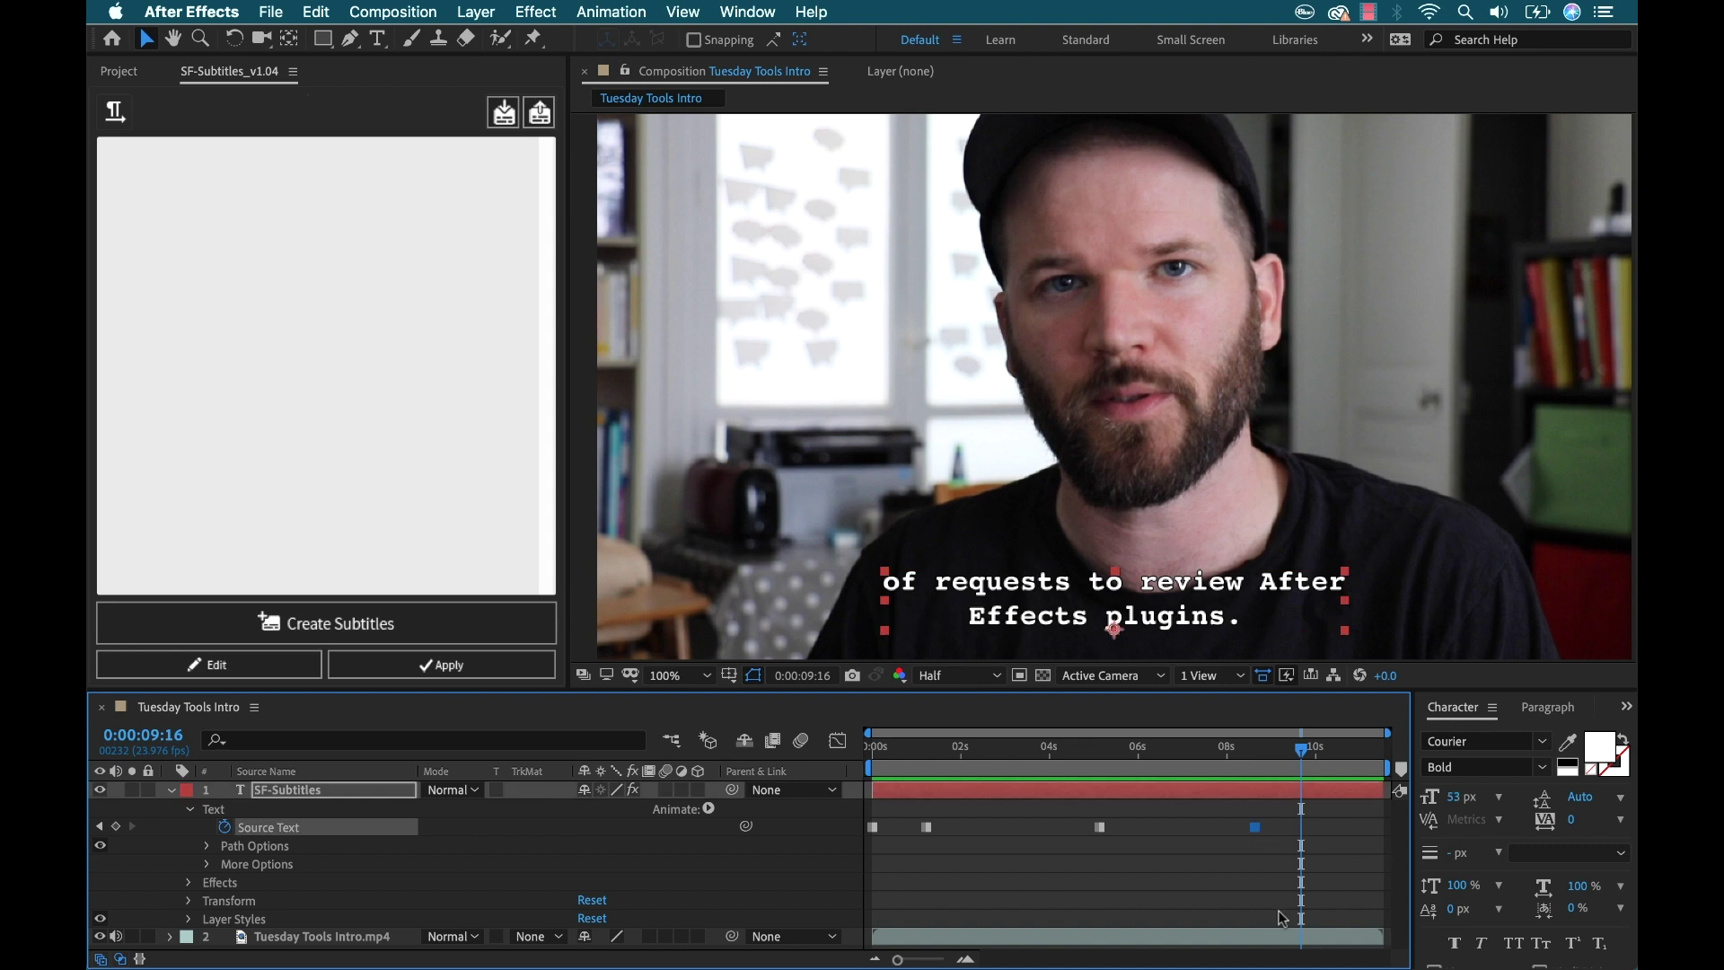
Insert 'specific' so the last subtitle reads 'of requests to review specific After Effects plugins.'
{"action": "left_click", "coordinate": [301, 669]}
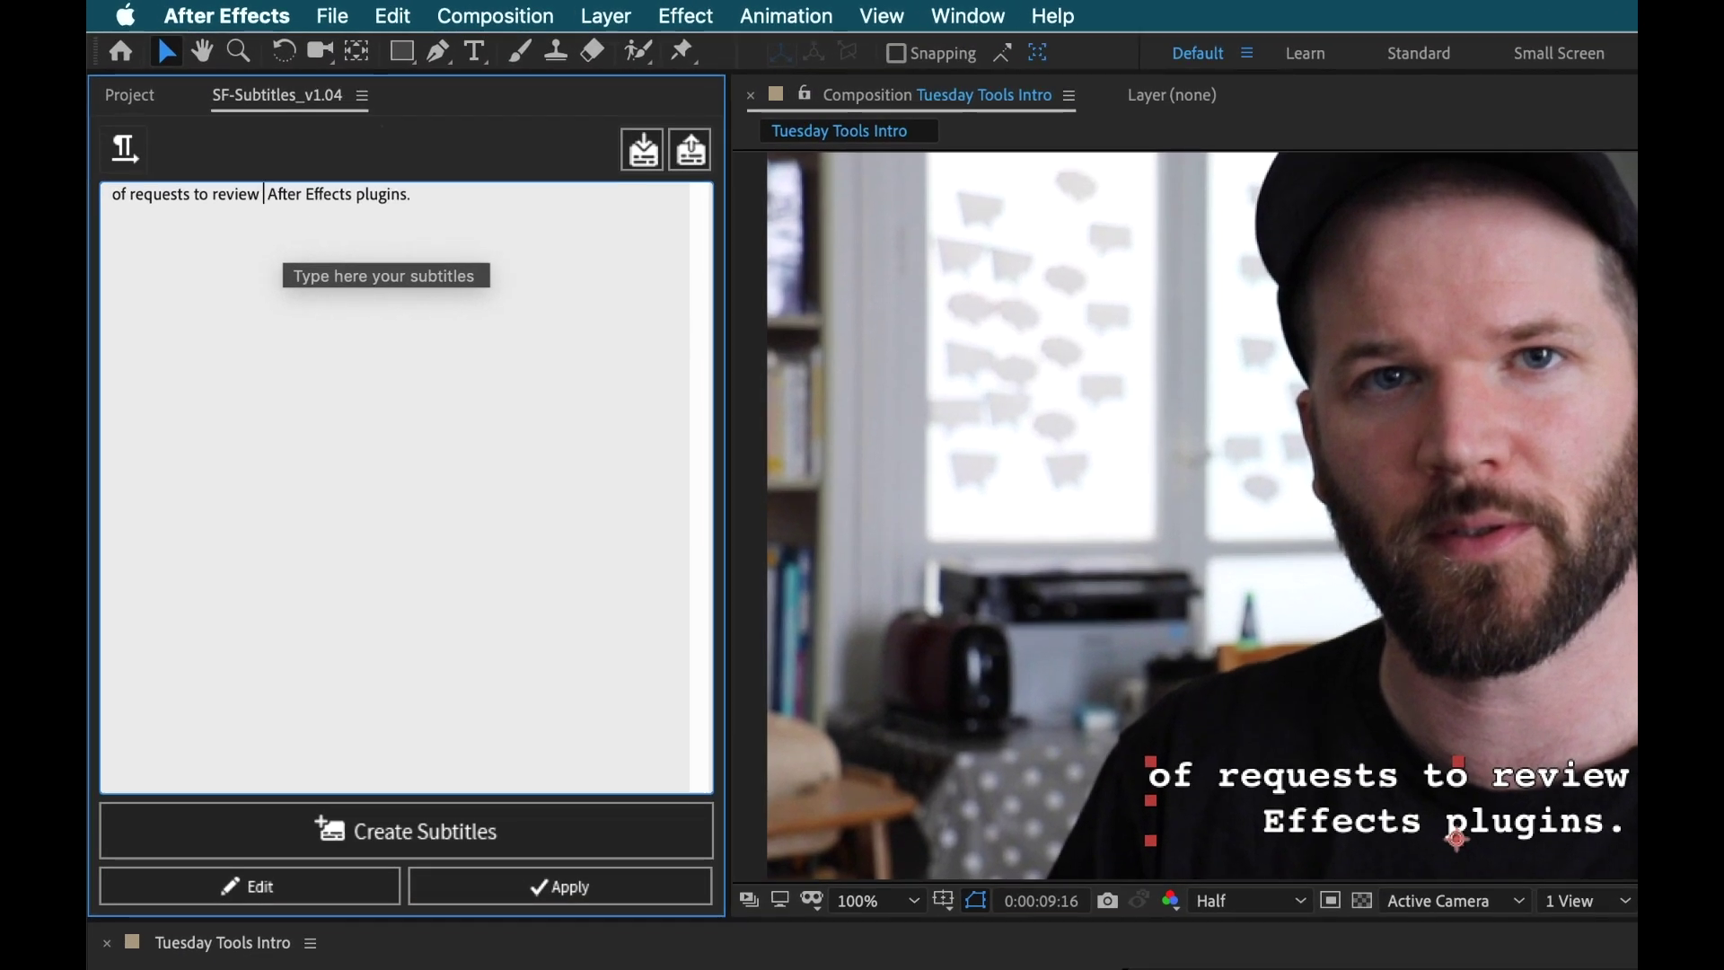
{"action": "type", "text": "specific"}
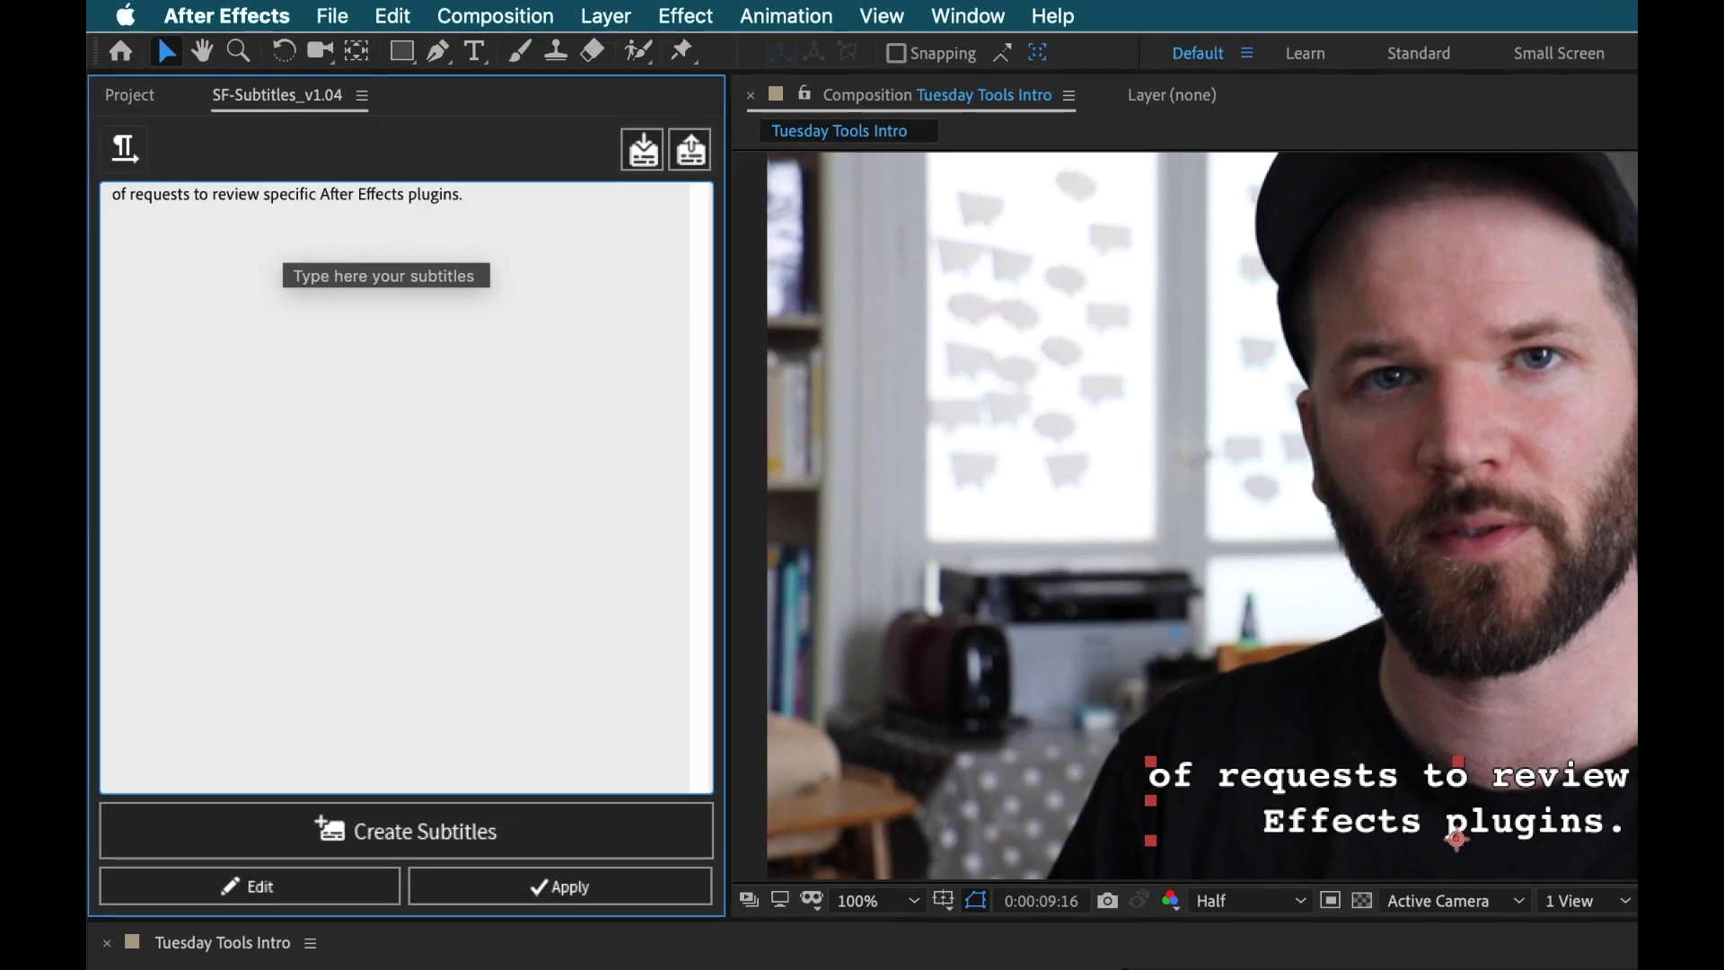
{"action": "left_click", "coordinate": [527, 881]}
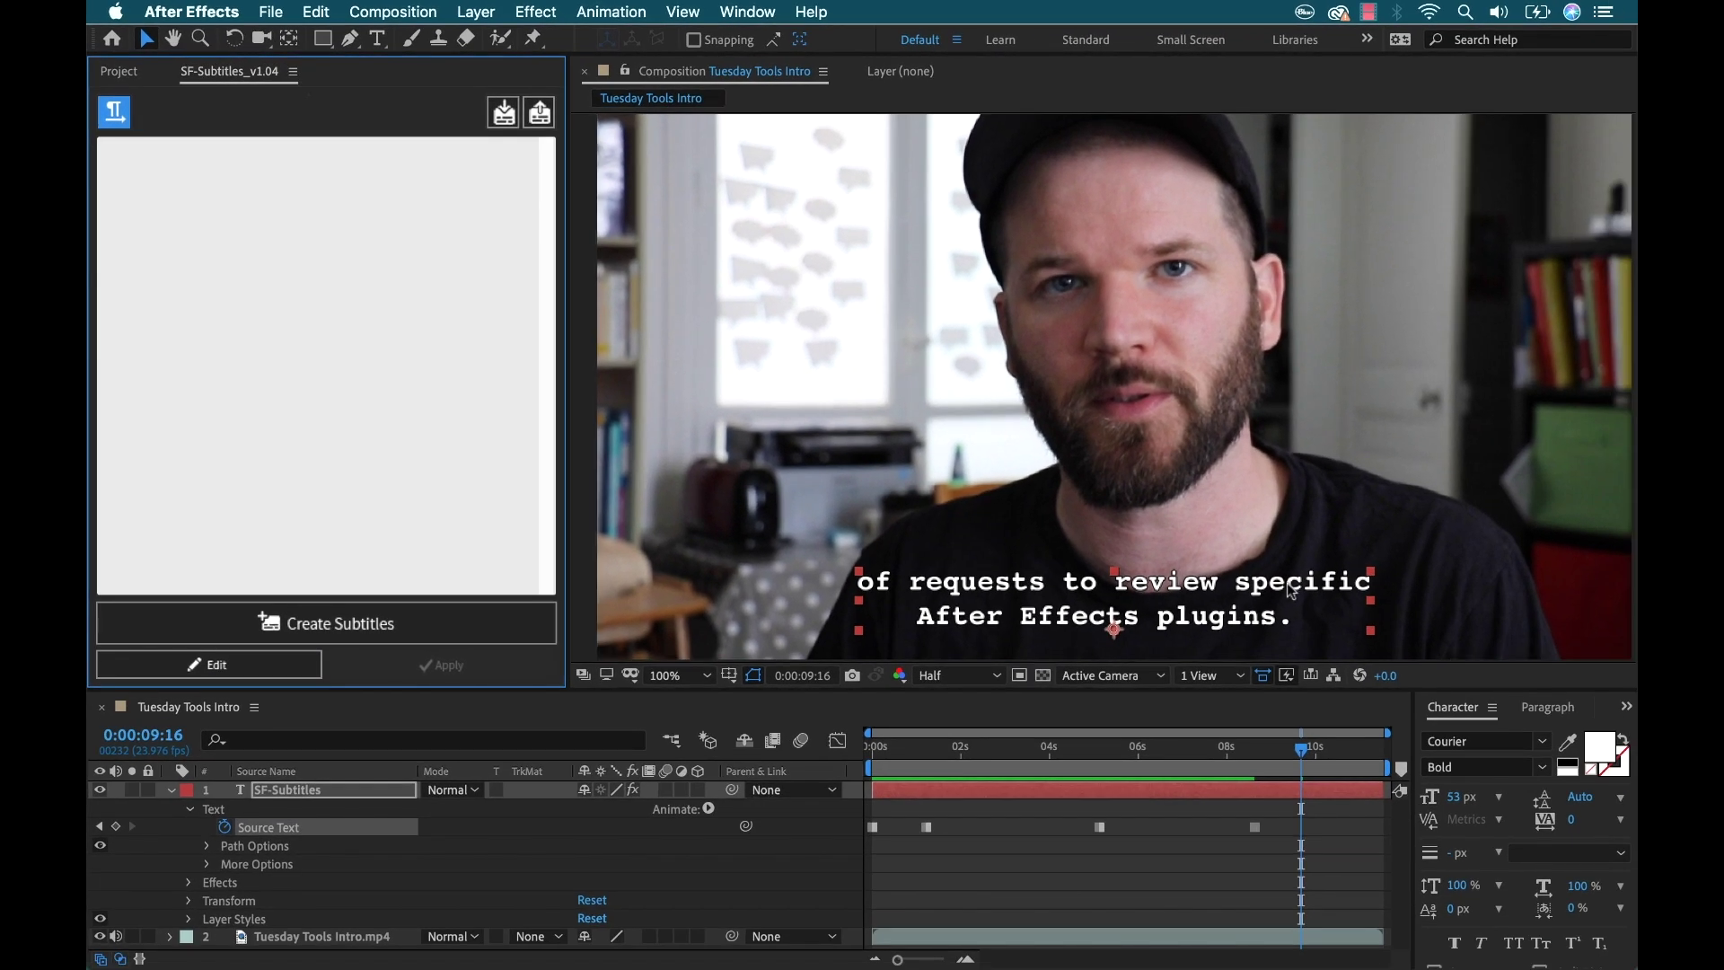
{"action": "key", "text": "Page_Up"}
{"action": "key", "text": "Page_Up"}
{"action": "key", "text": "Page_Up"}
{"action": "key", "text": "Page_Up"}
{"action": "key", "text": "Page_Up"}
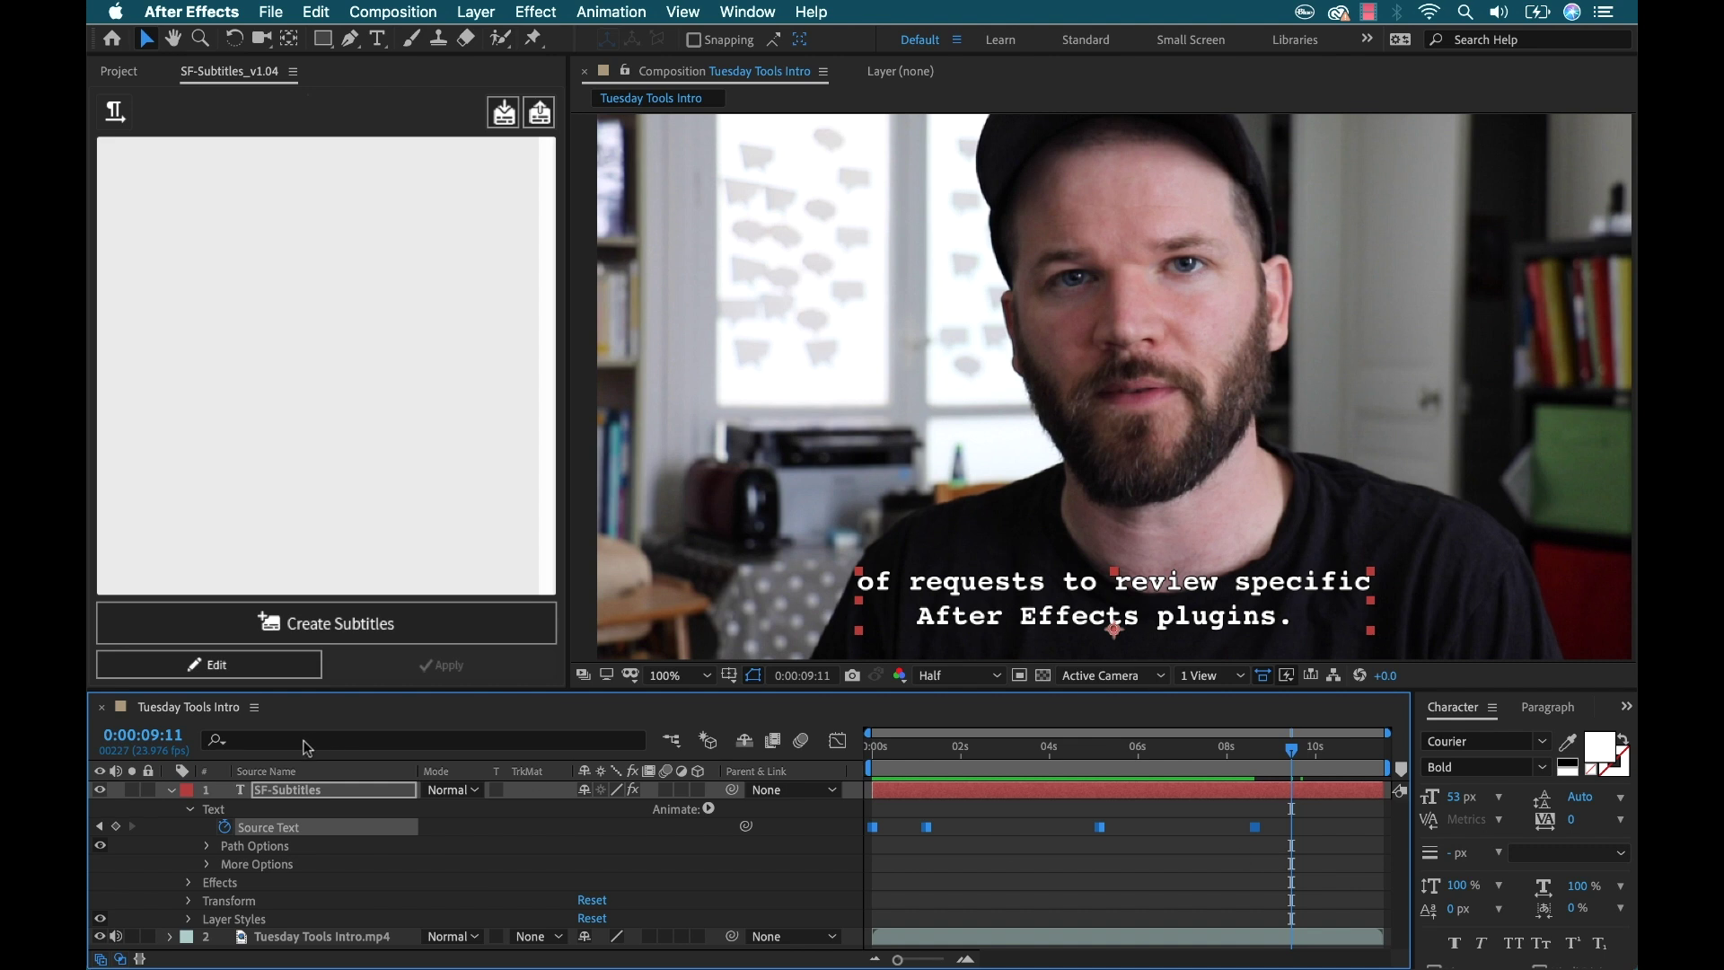
{"action": "left_click", "coordinate": [279, 671]}
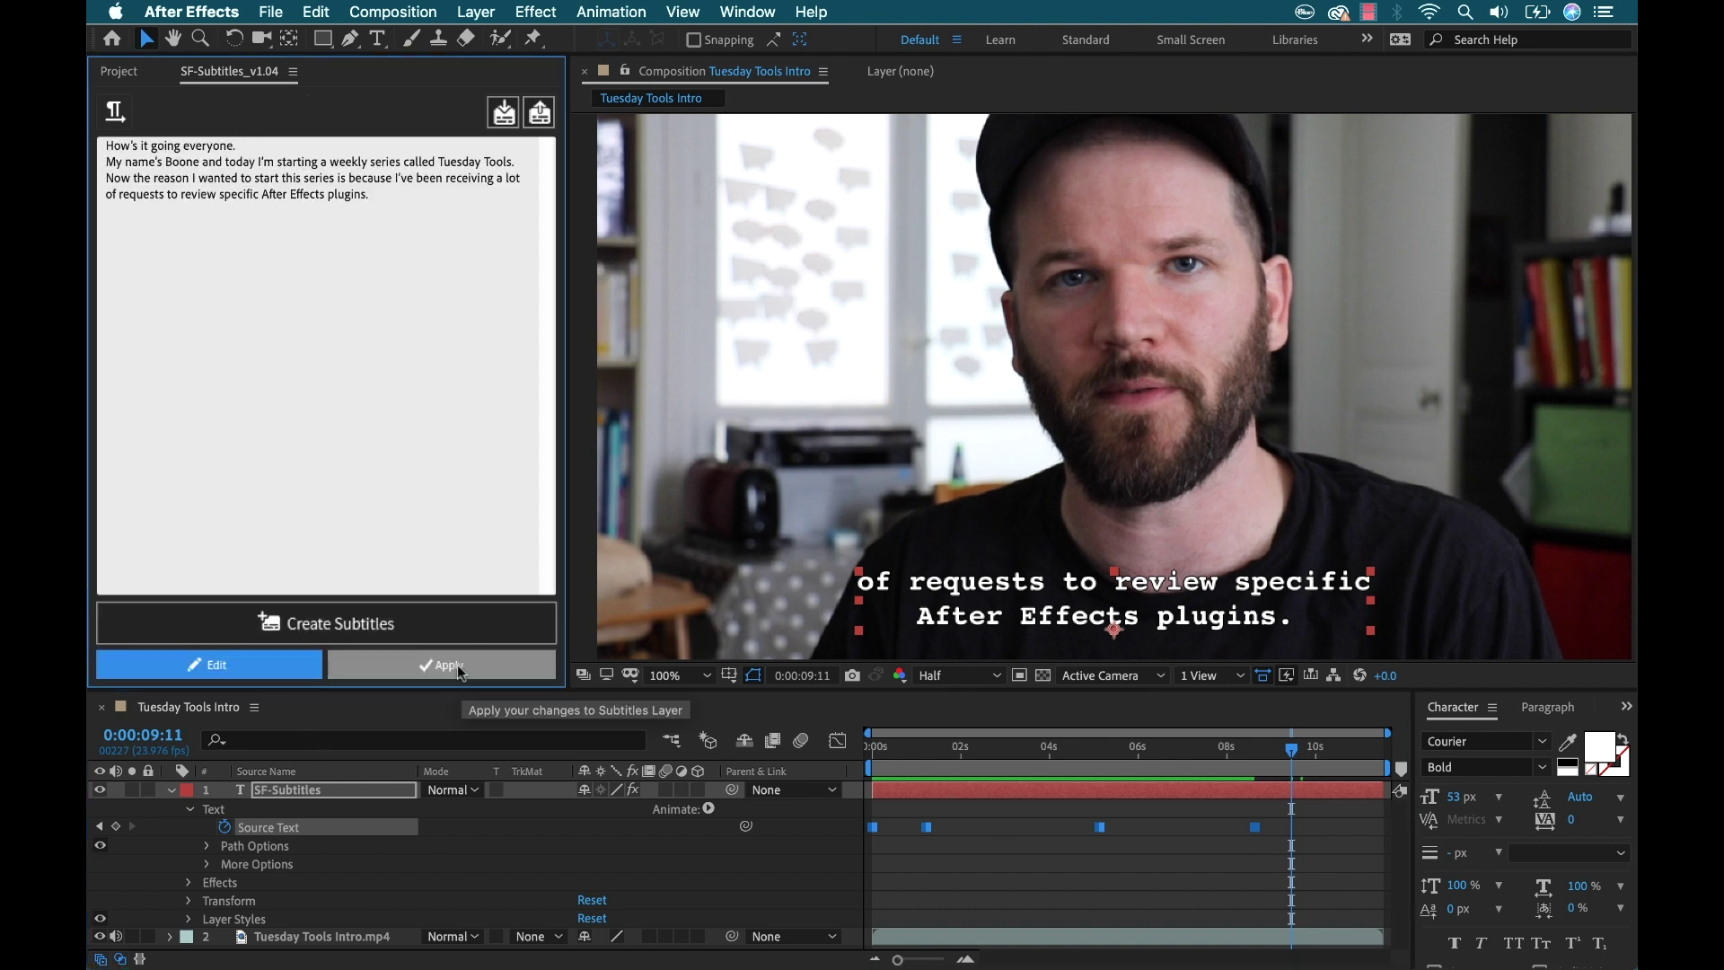
{"action": "left_click", "coordinate": [441, 664]}
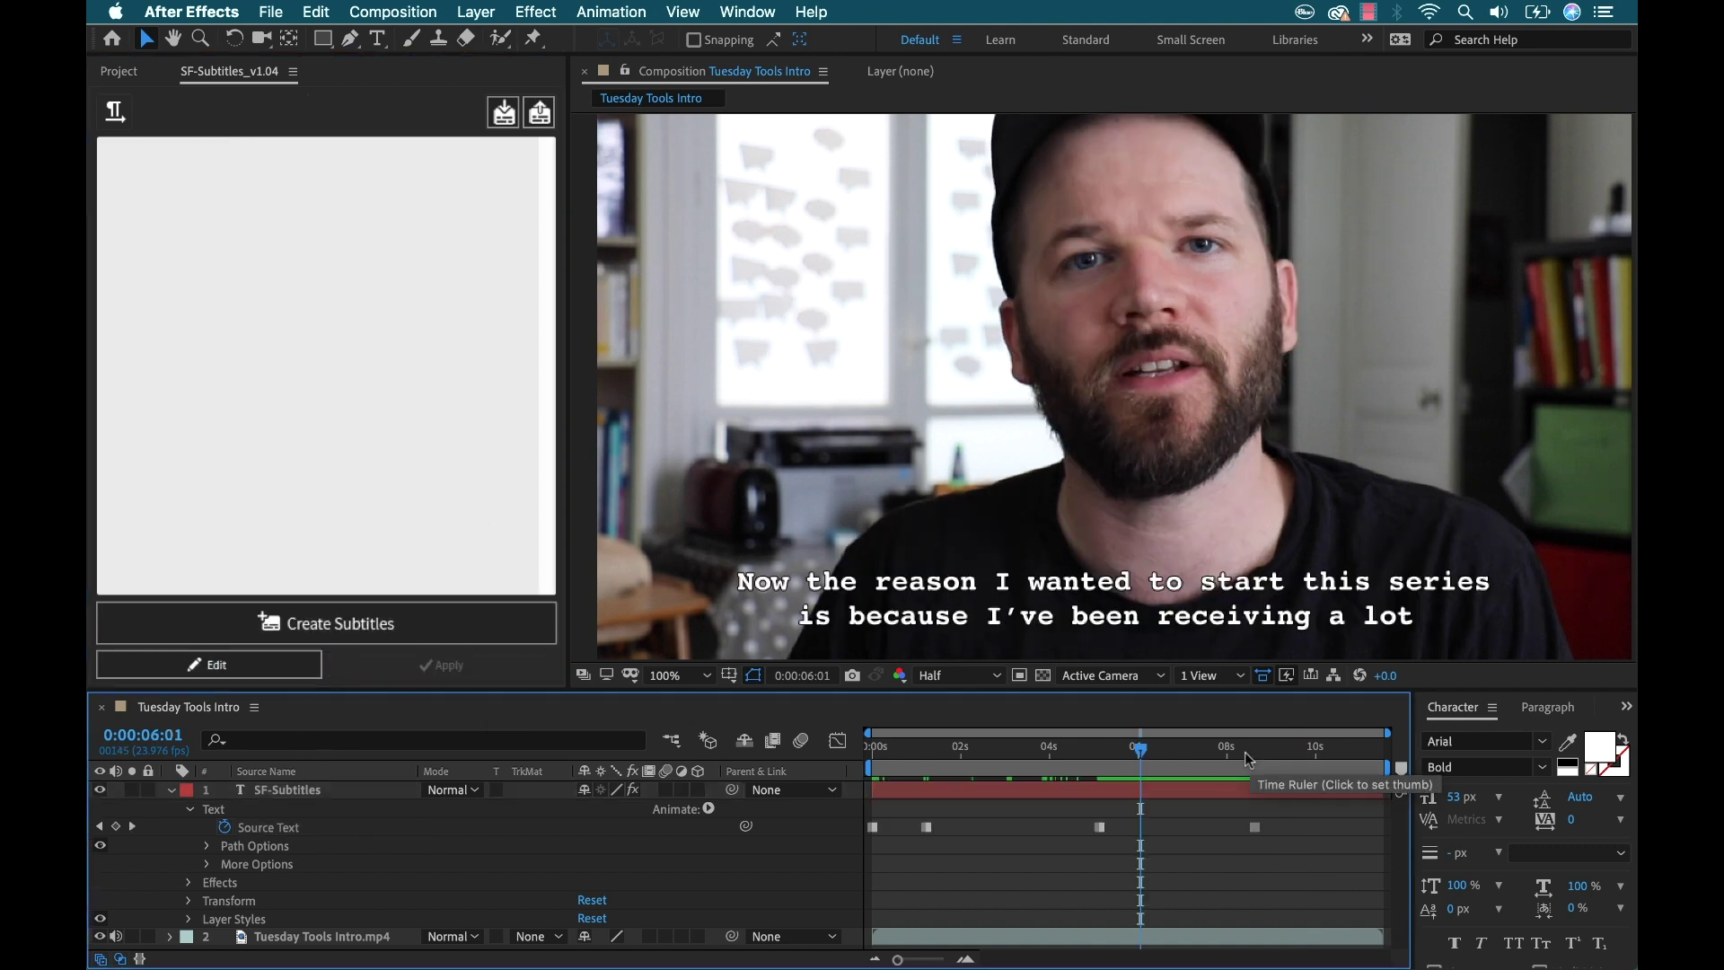
Set the font of all subtitle keyframes to Arial
{"action": "left_click", "coordinate": [268, 827]}
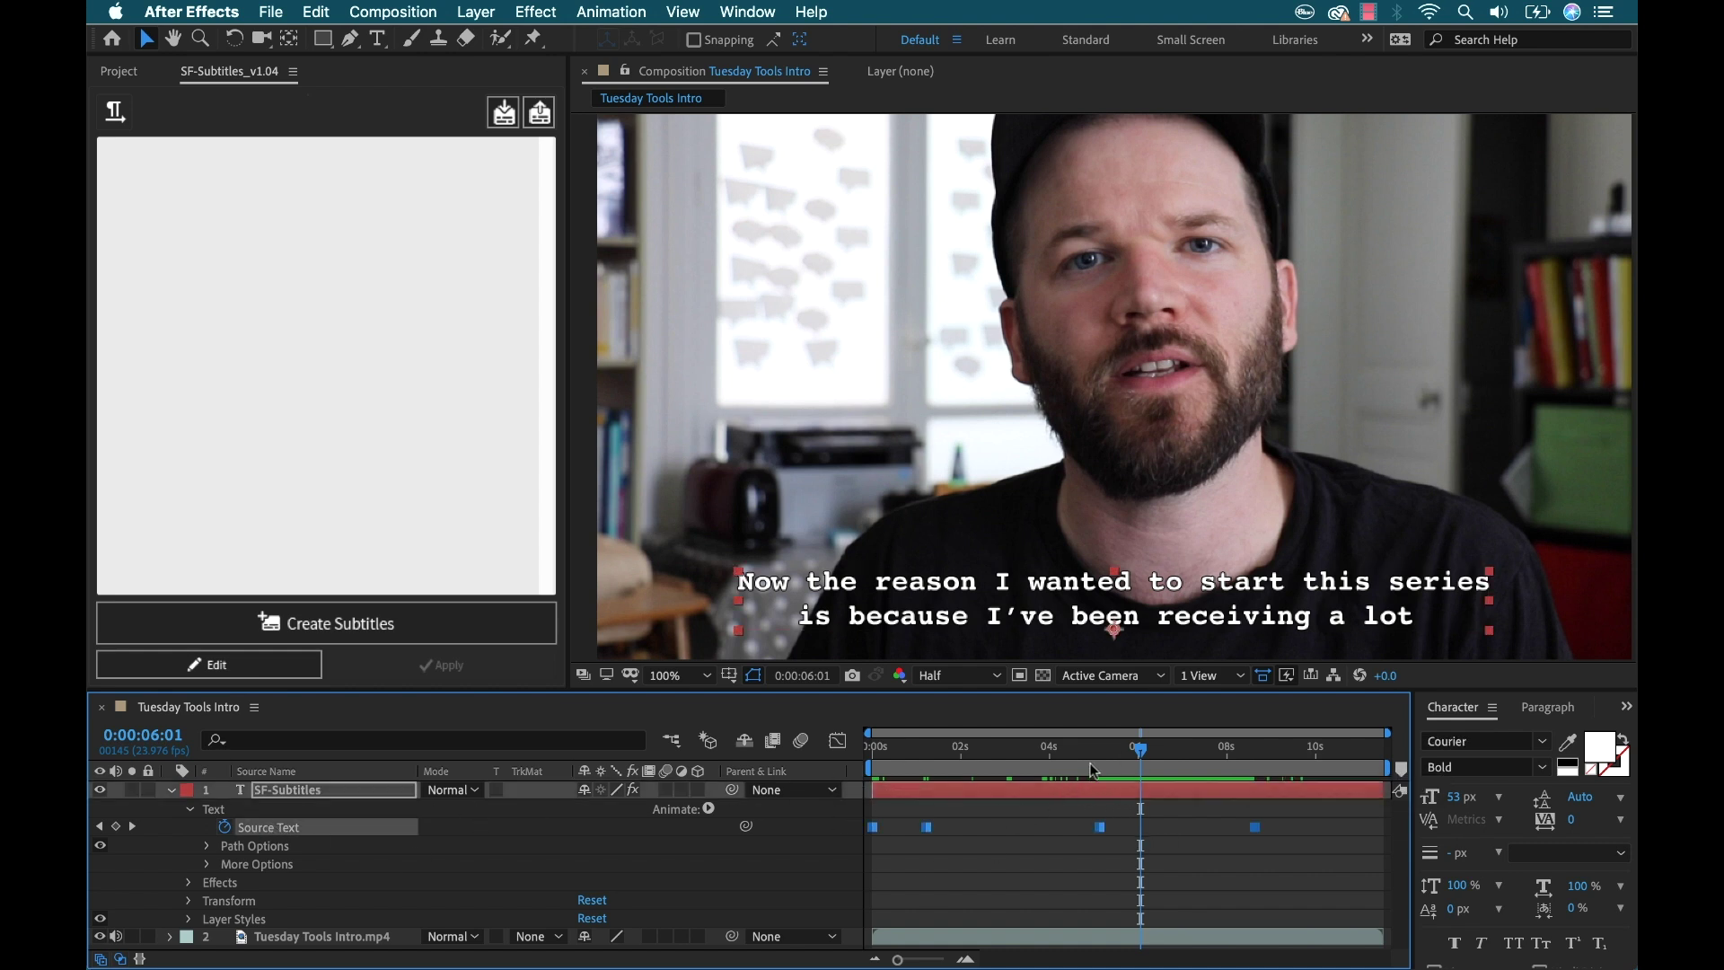
{"action": "left_click_drag", "start_coordinate": [1141, 751], "coordinate": [1101, 757]}
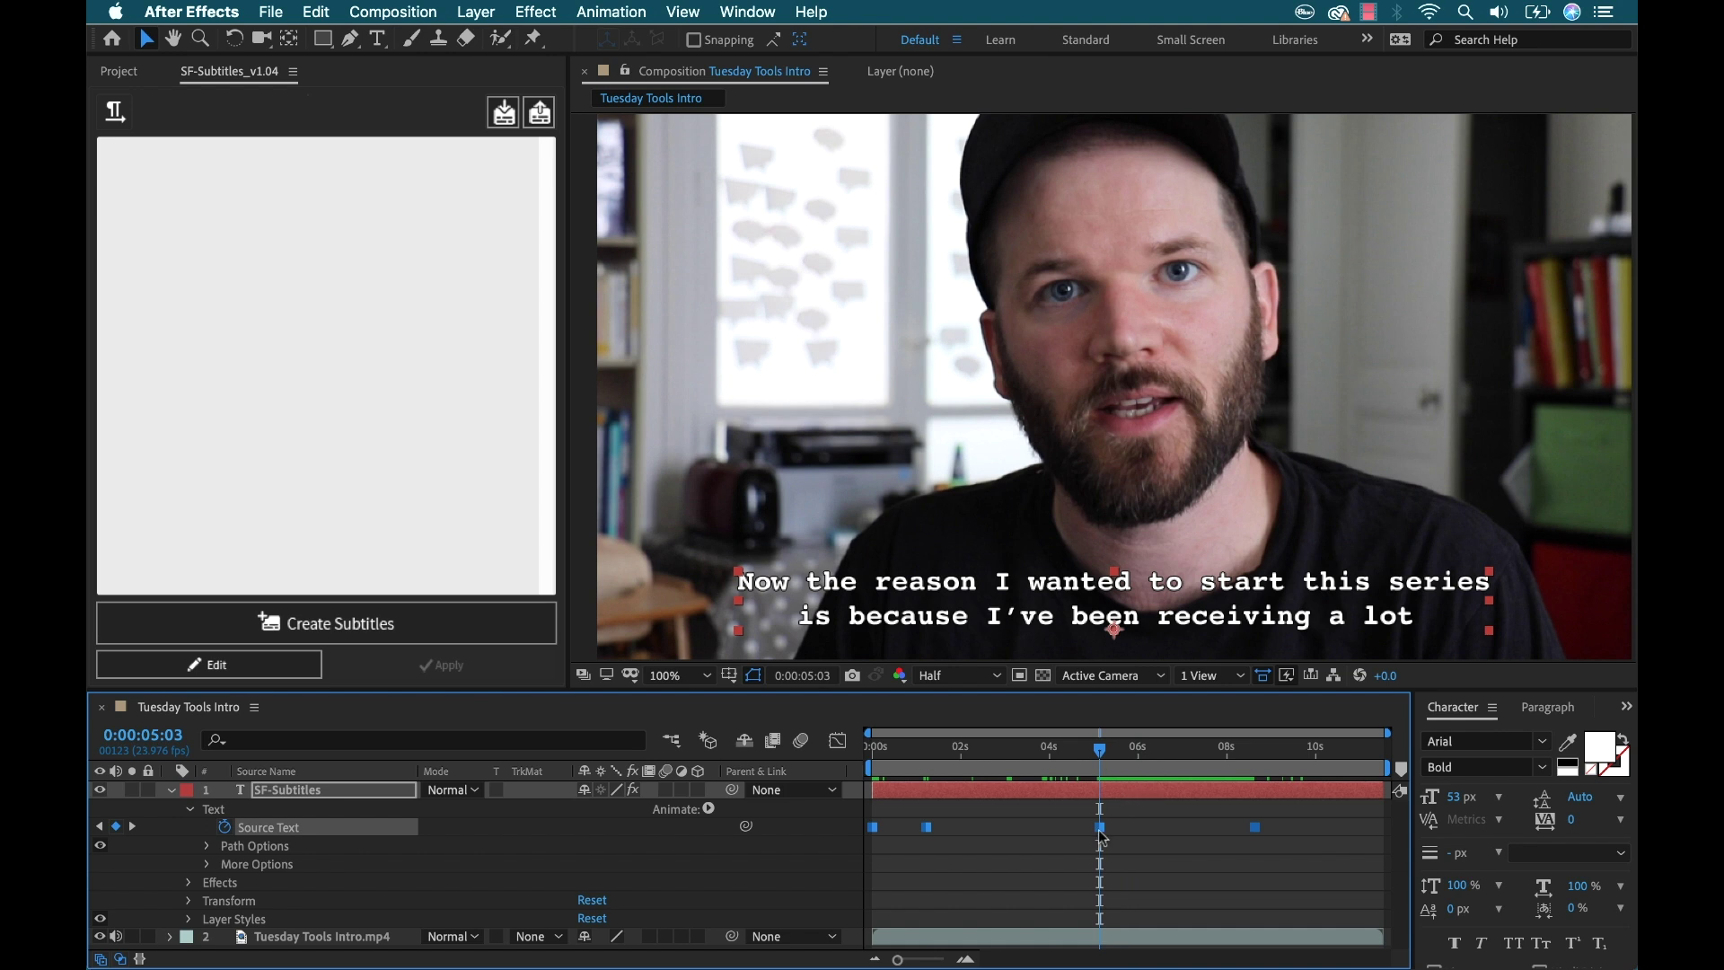
{"action": "left_click", "coordinate": [1477, 741]}
{"action": "type", "text": "ar"}
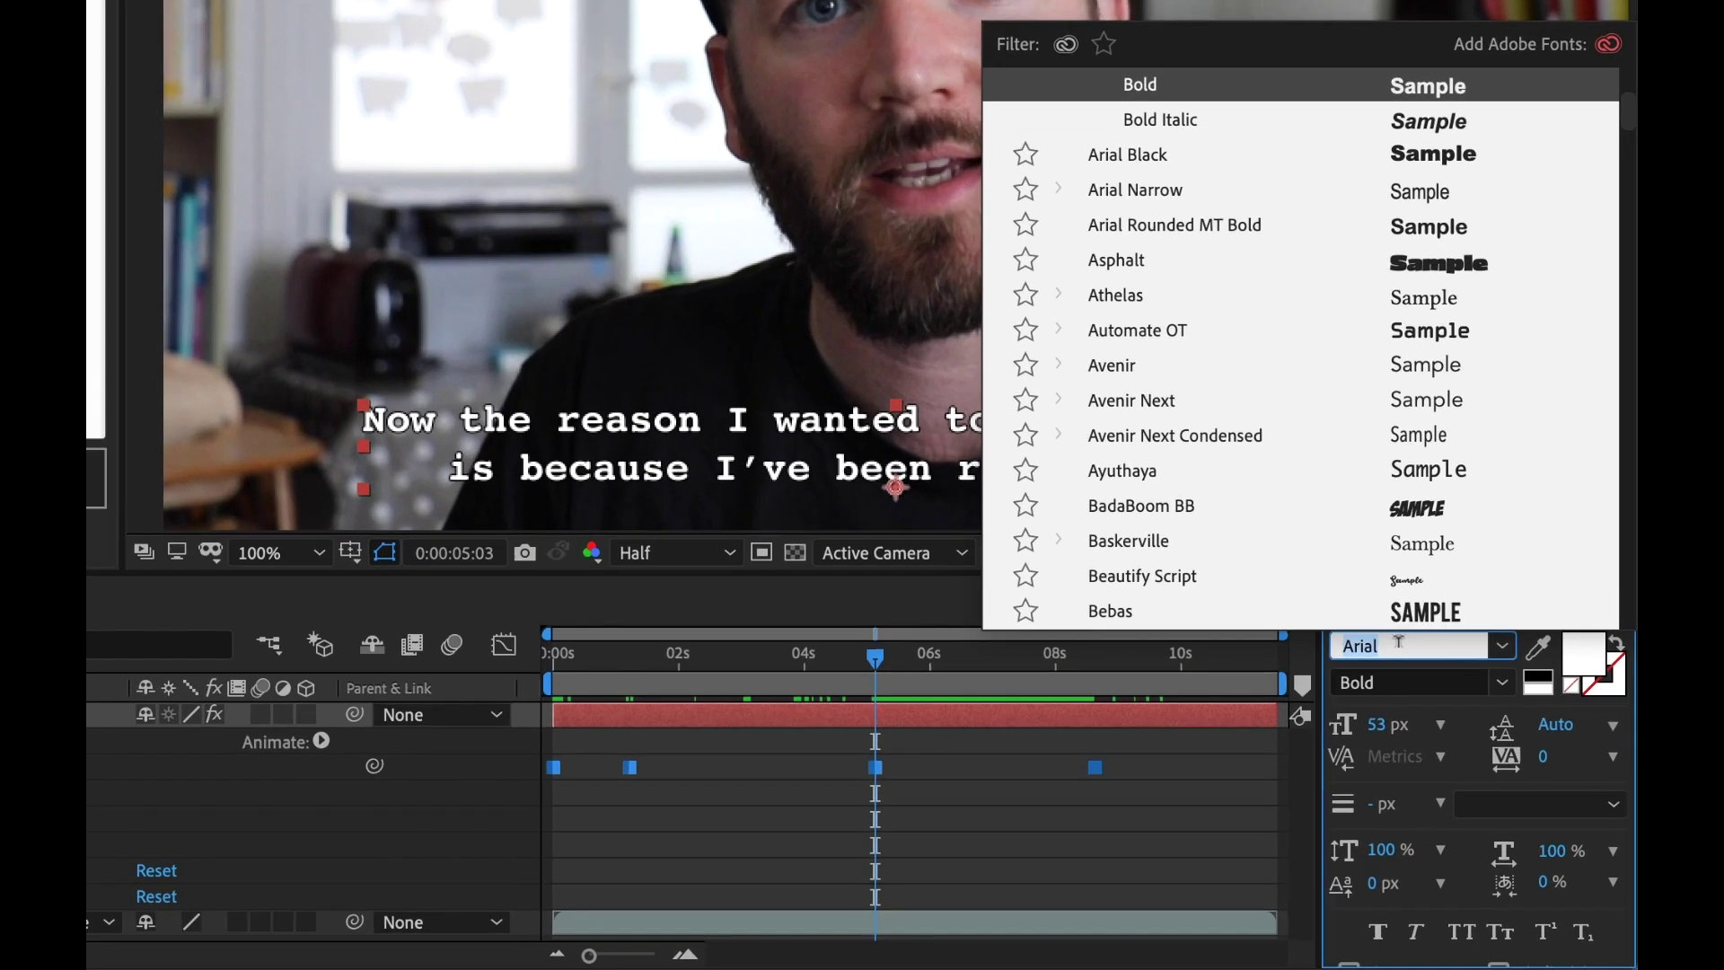
{"action": "type", "text": "ial"}
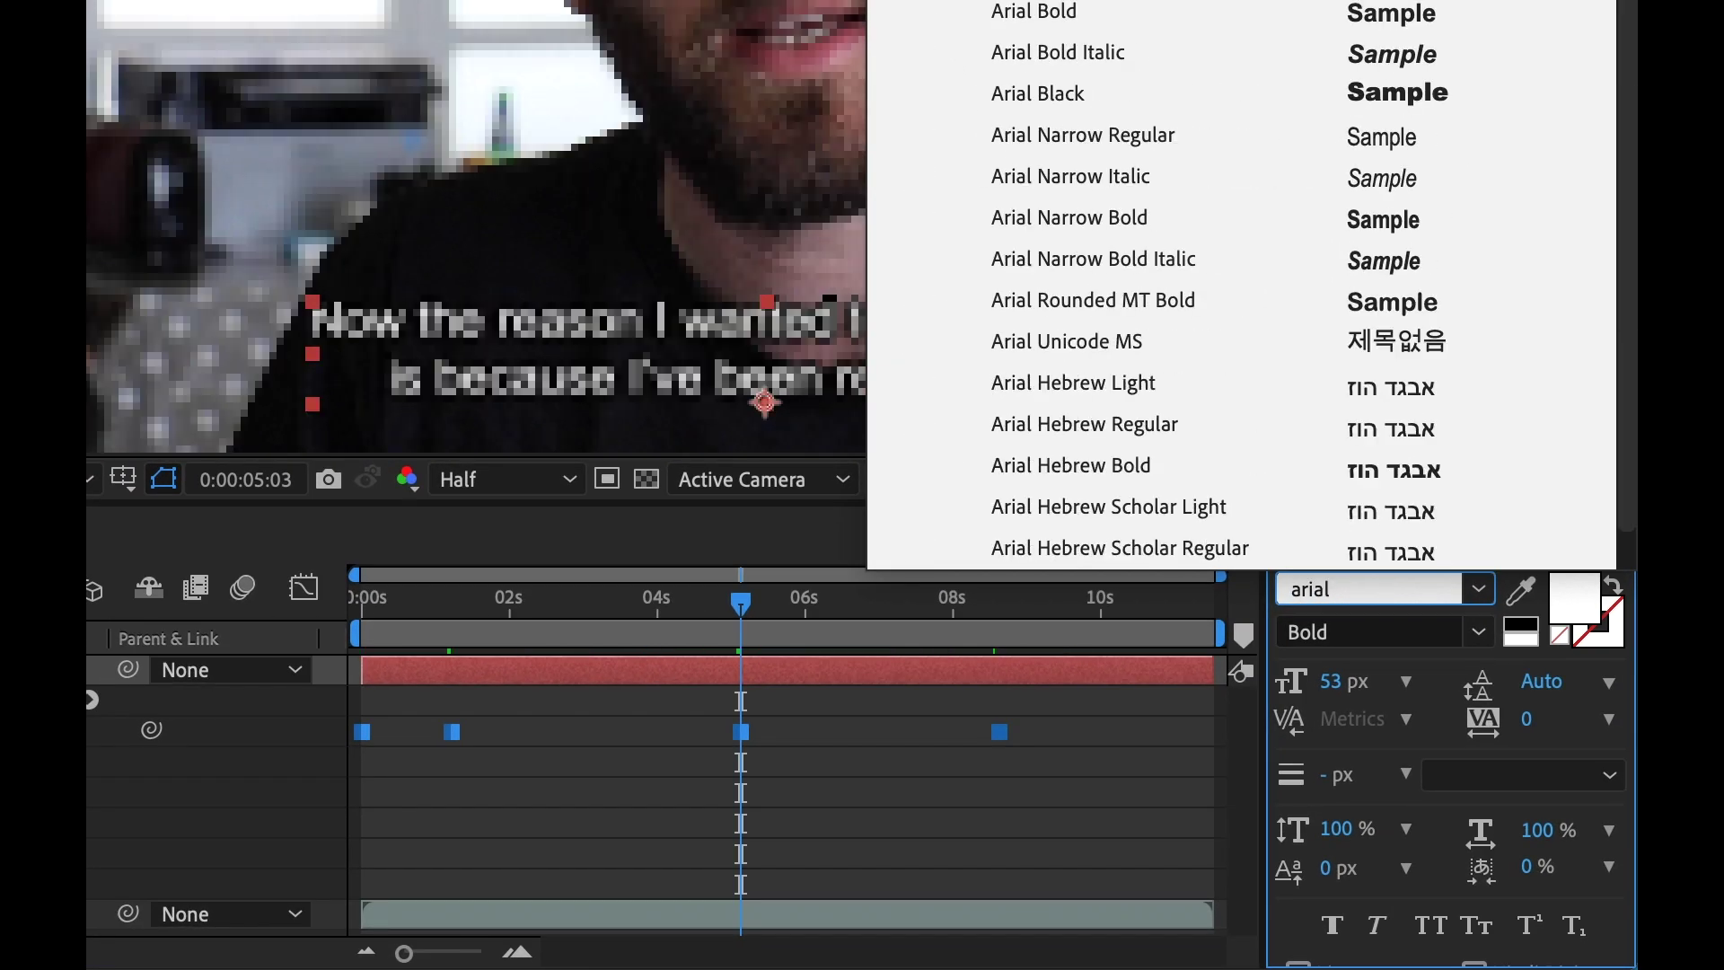
{"action": "key", "text": "Return"}
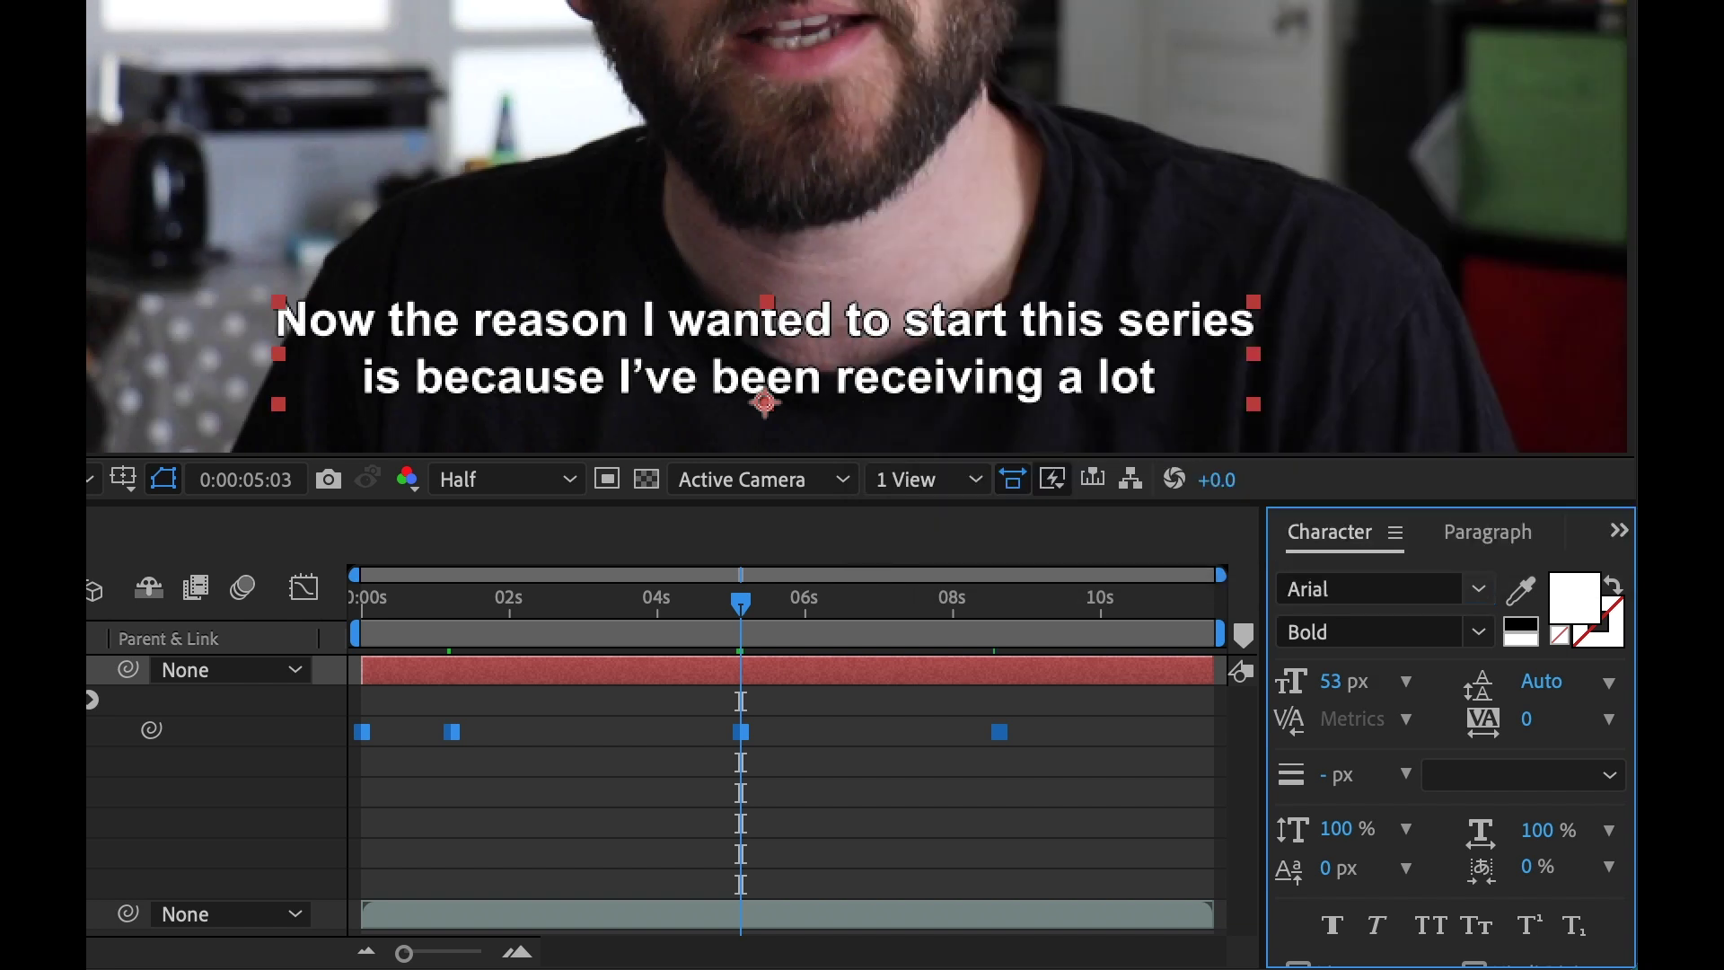
{"action": "left_click", "coordinate": [889, 710]}
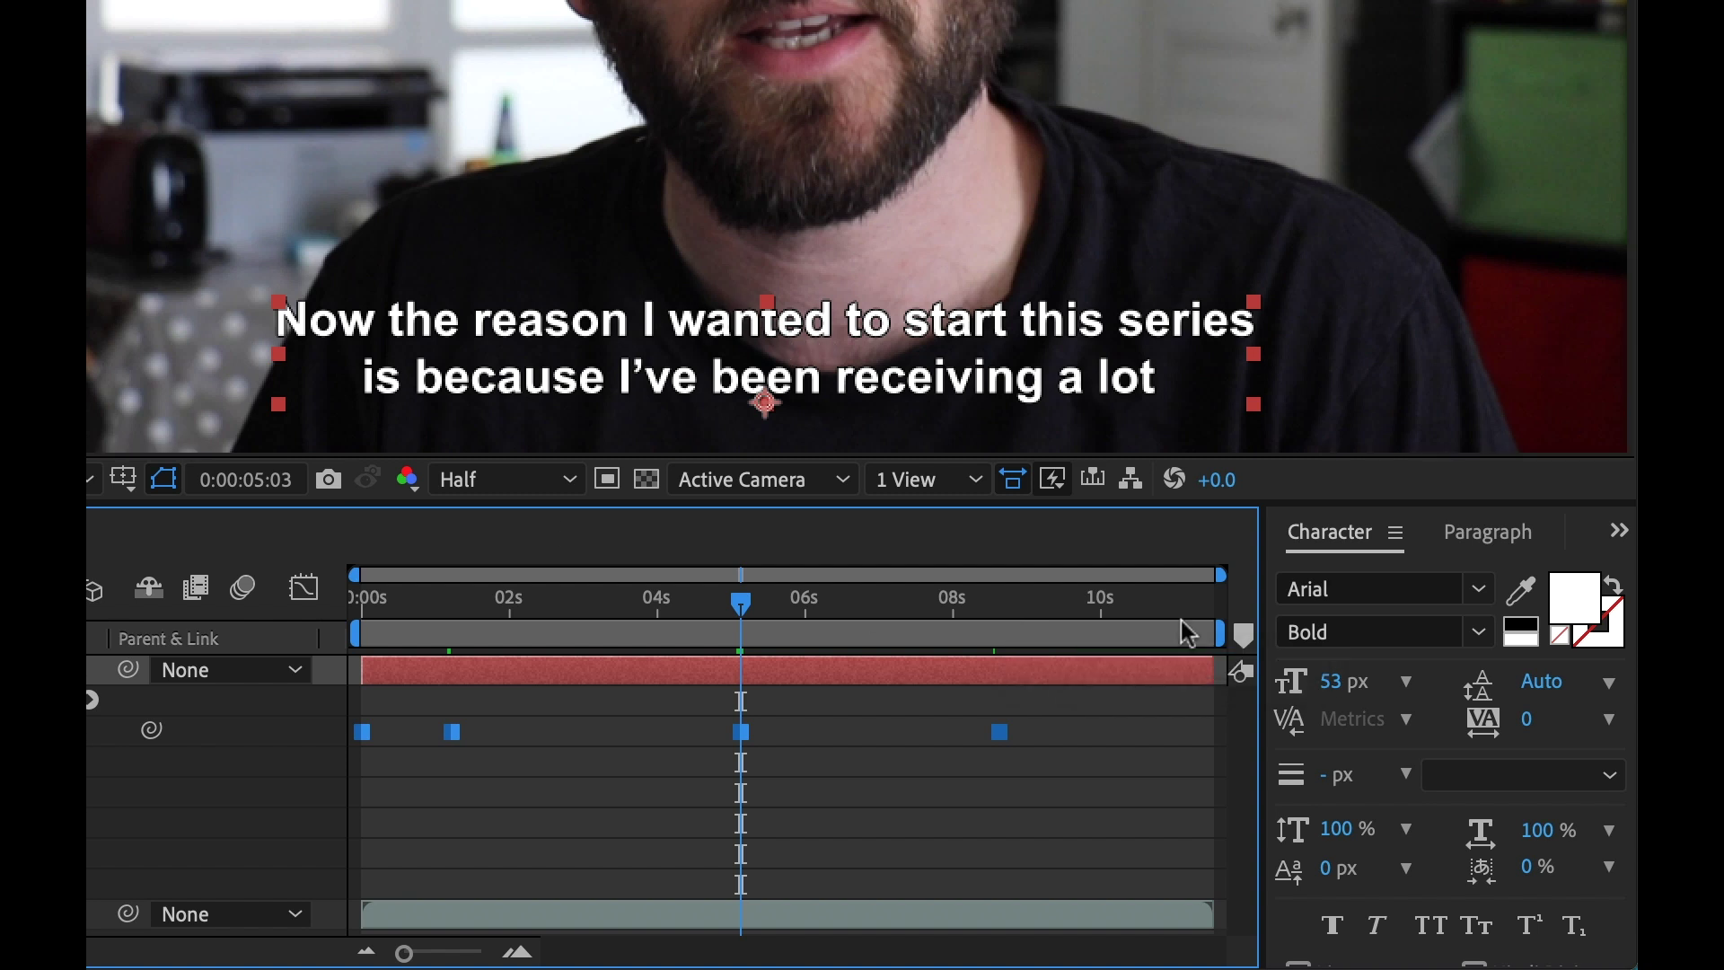
Reduce the subtitle font size to 46 px, undoing a trial at 37 px
{"action": "left_click_drag", "start_coordinate": [1307, 688], "coordinate": [1314, 687]}
{"action": "left_click_drag", "start_coordinate": [745, 604], "coordinate": [658, 628]}
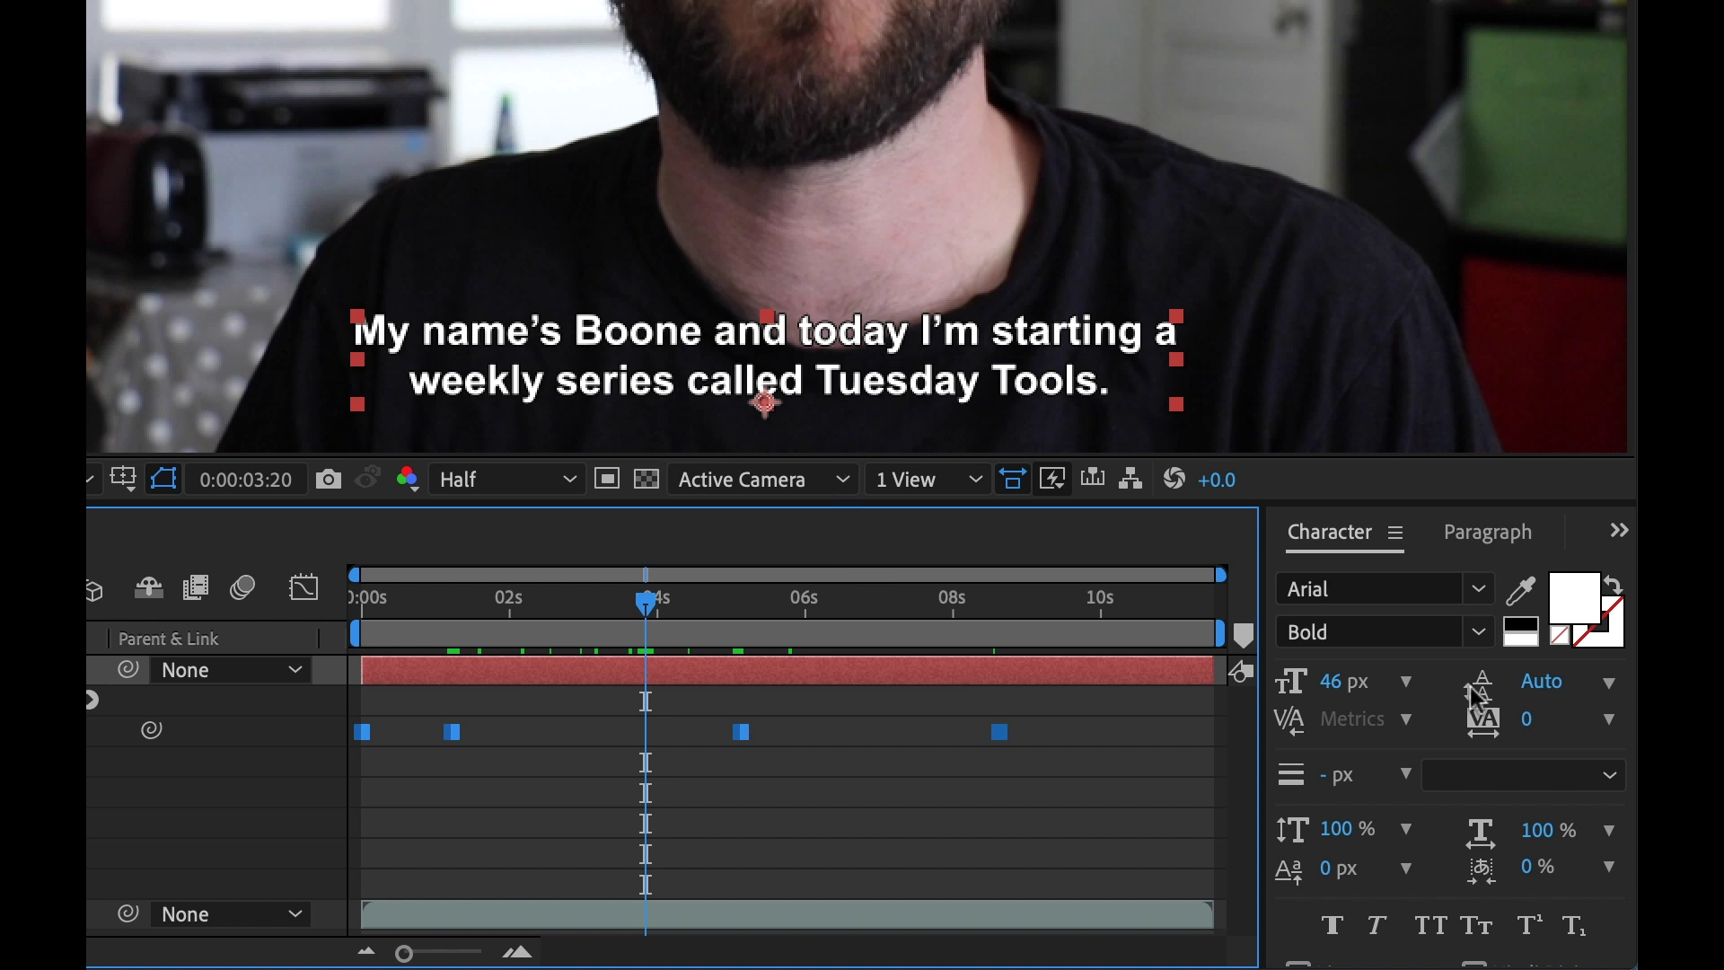
{"action": "left_click_drag", "start_coordinate": [1354, 698], "coordinate": [1319, 697]}
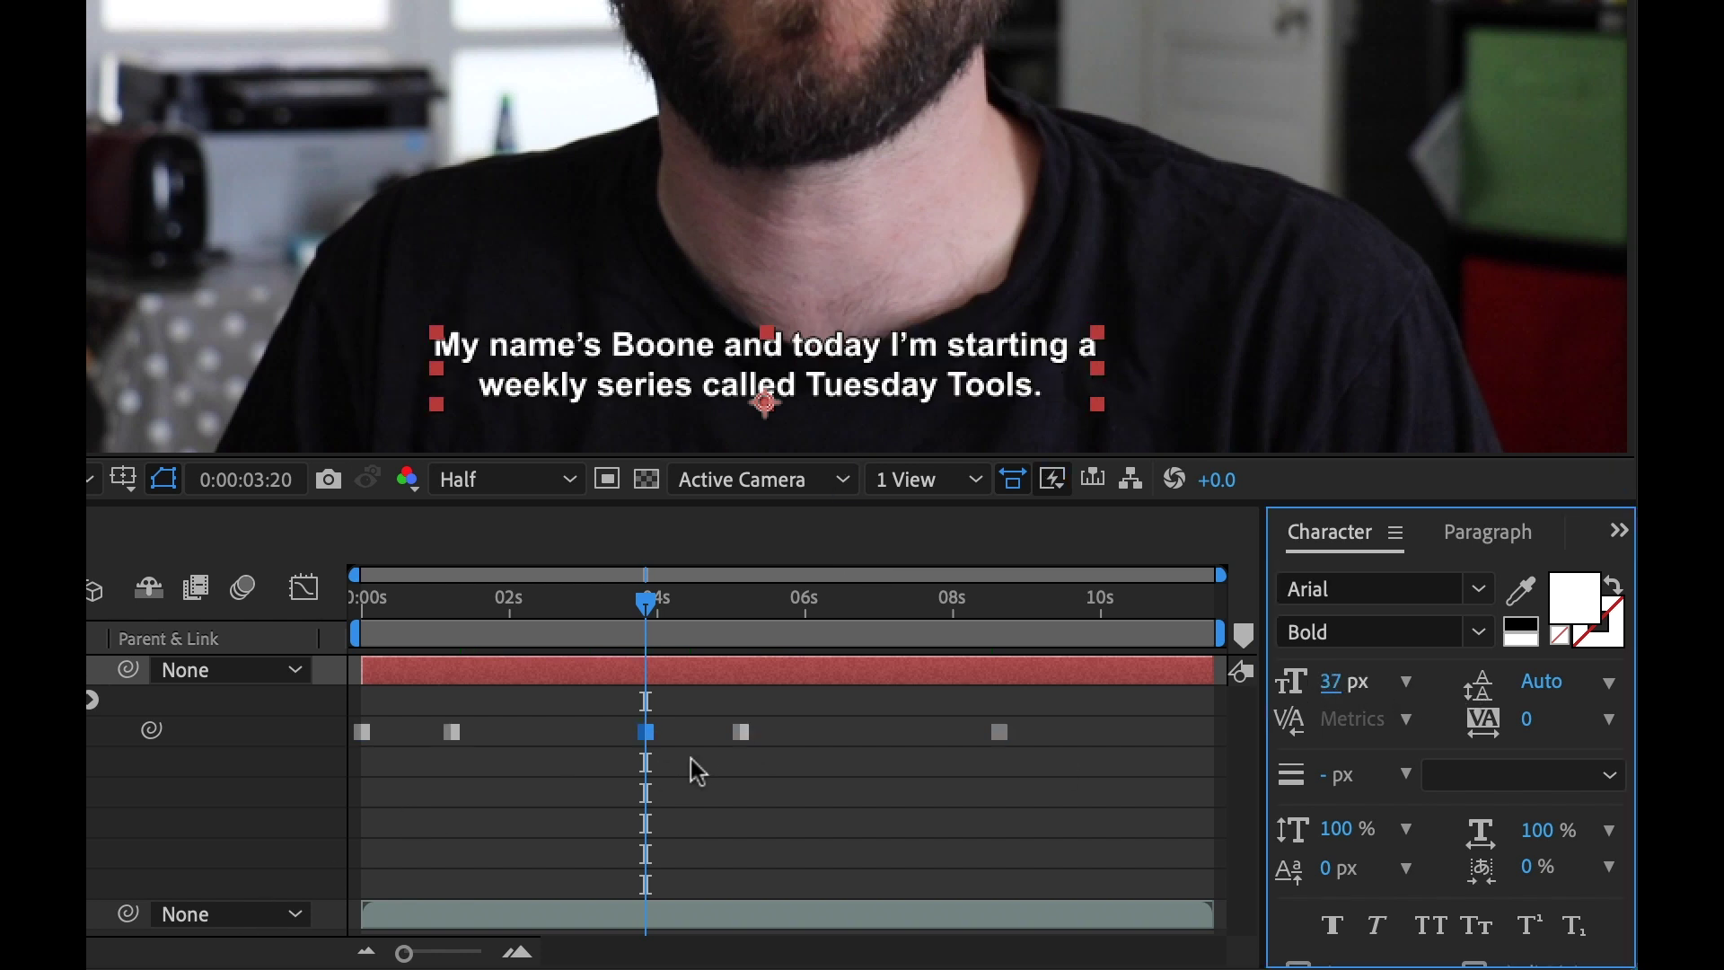
{"action": "left_click", "coordinate": [647, 754]}
{"action": "key", "text": "ctrl+z"}
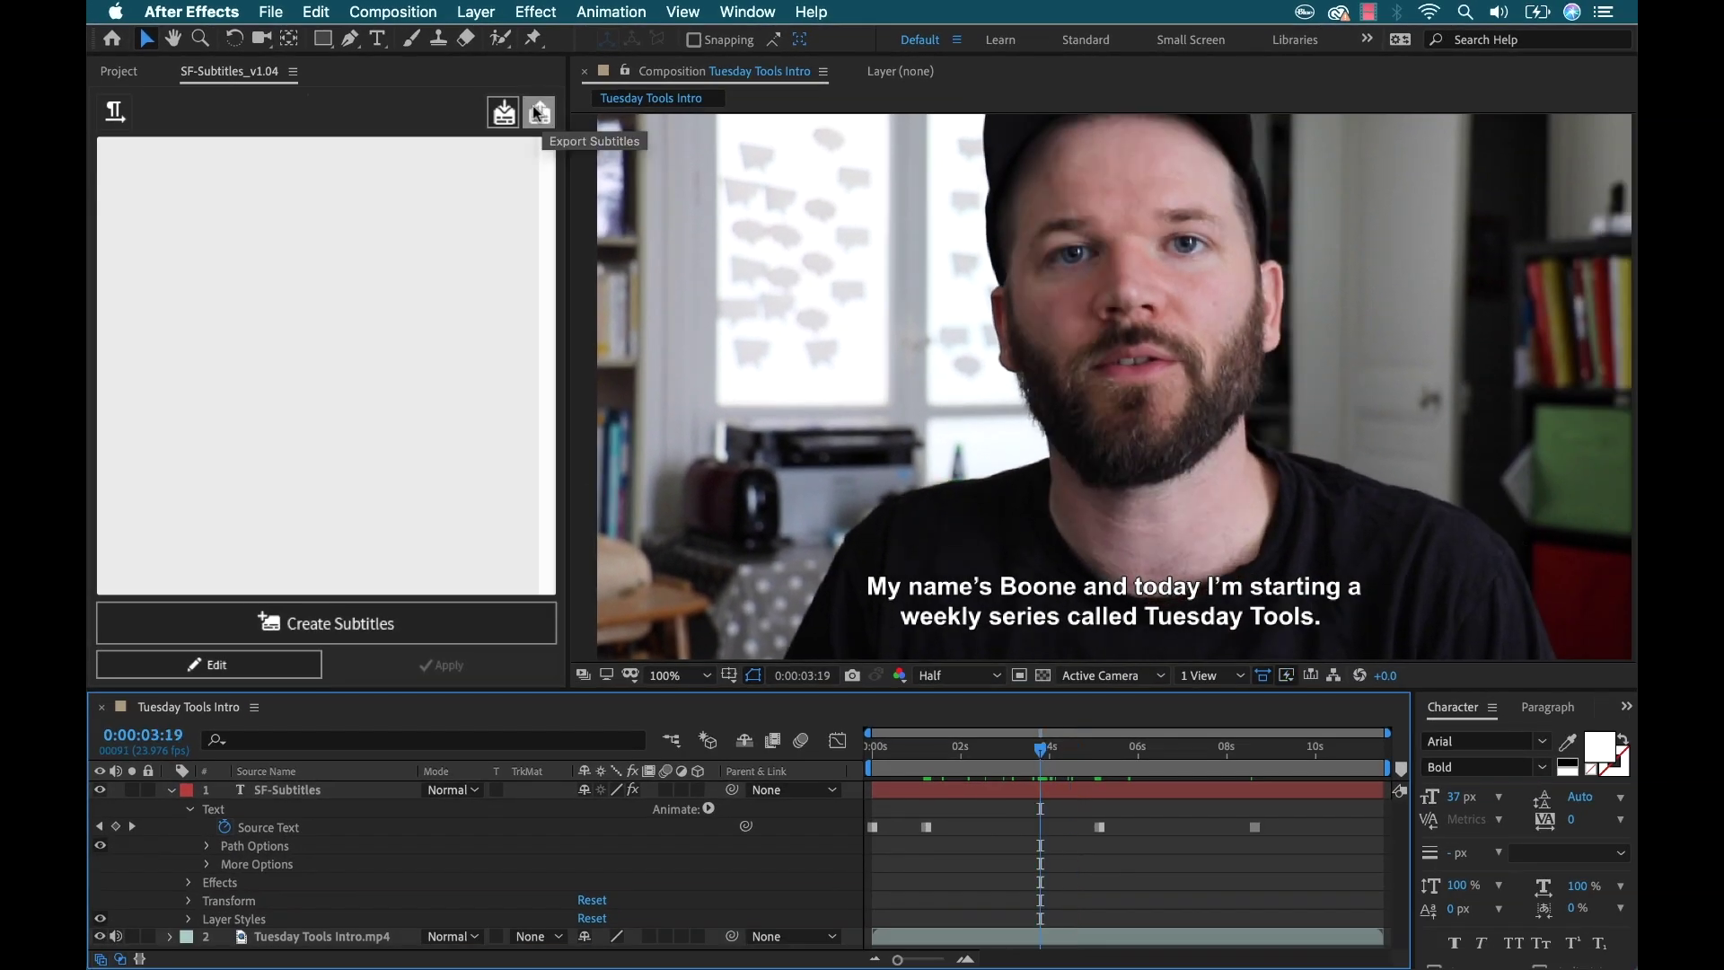
{"action": "left_click", "coordinate": [537, 113]}
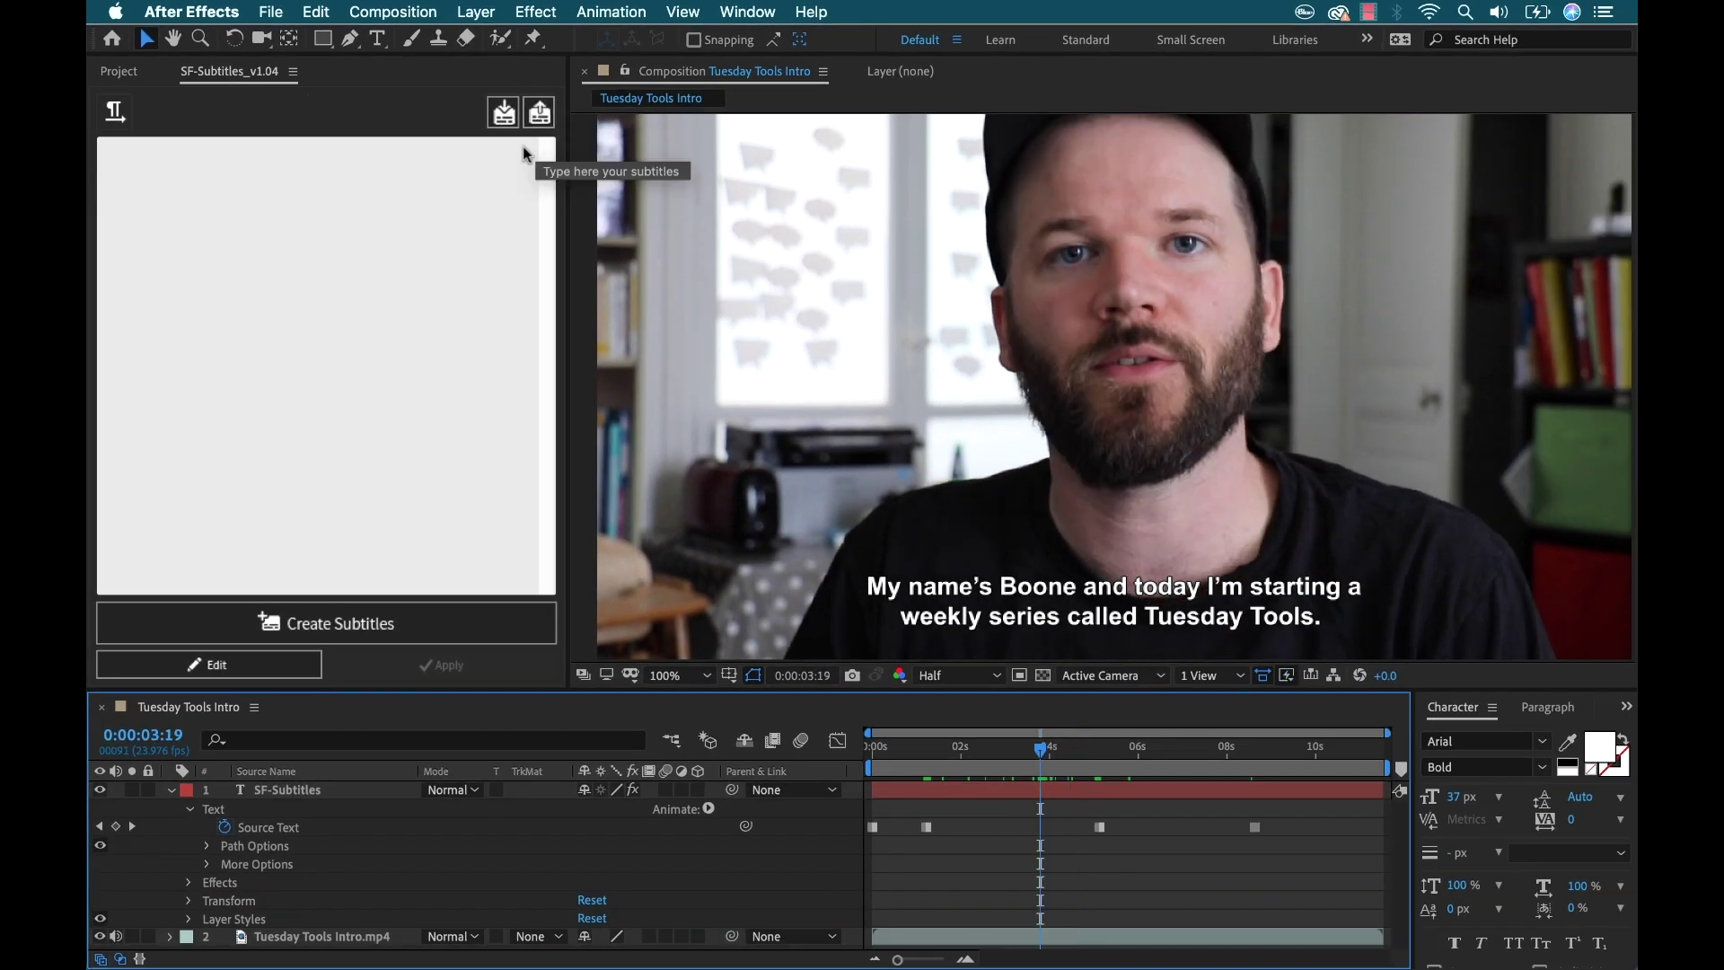